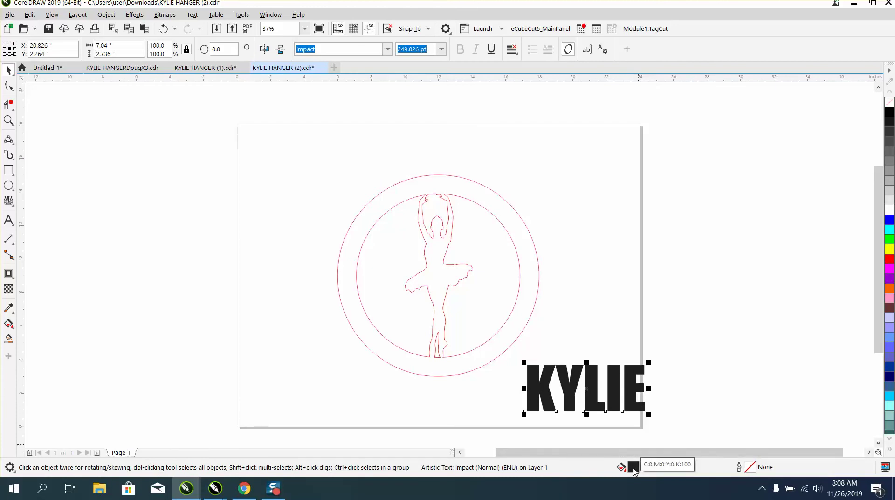
- Give the name text no fill and a red outline, and shift it slightly left within the page edge
click(890, 104)
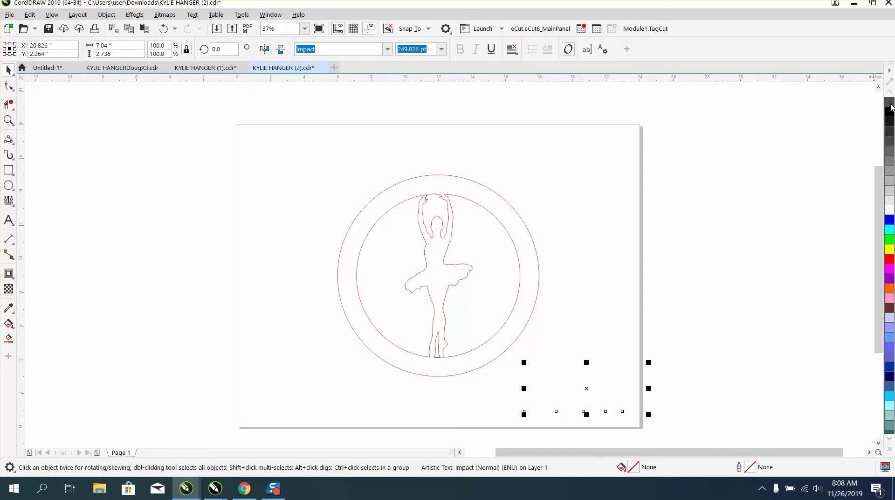
right_click(891, 261)
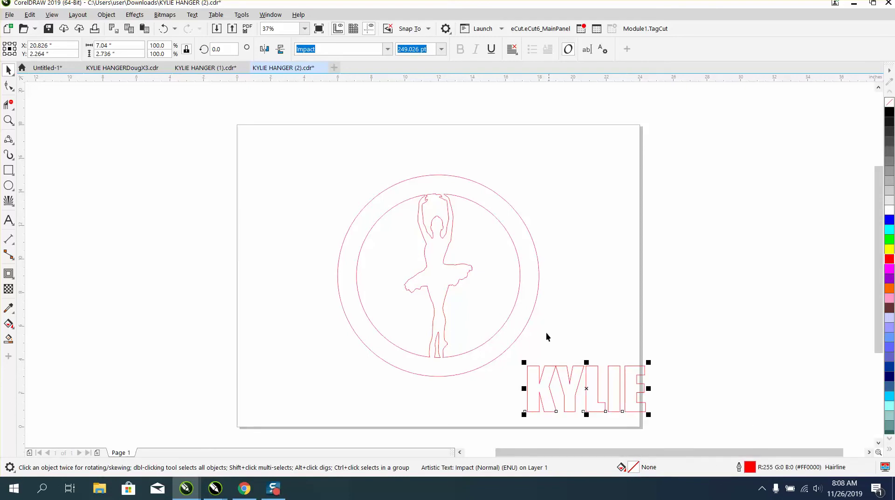
click(527, 324)
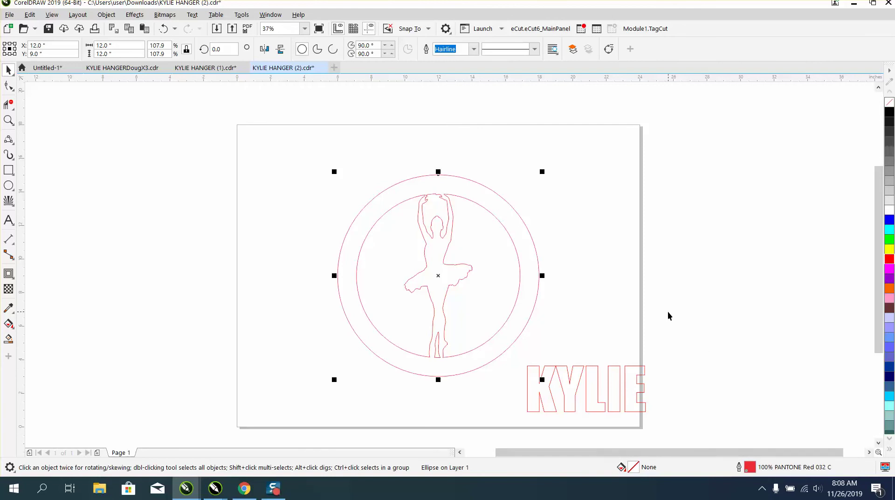
drag(594, 372, 590, 374)
- Move the outer circle aside to the left and center it back on the page
click(527, 322)
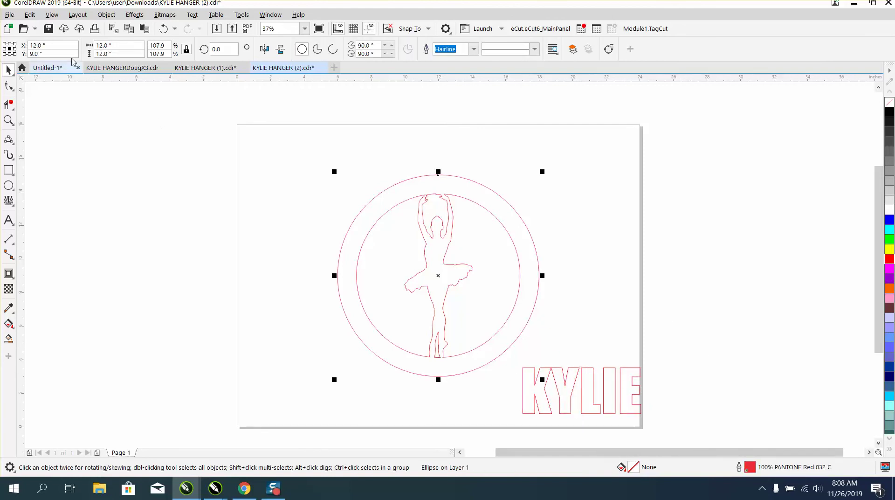
click(135, 15)
mouse_move(106, 14)
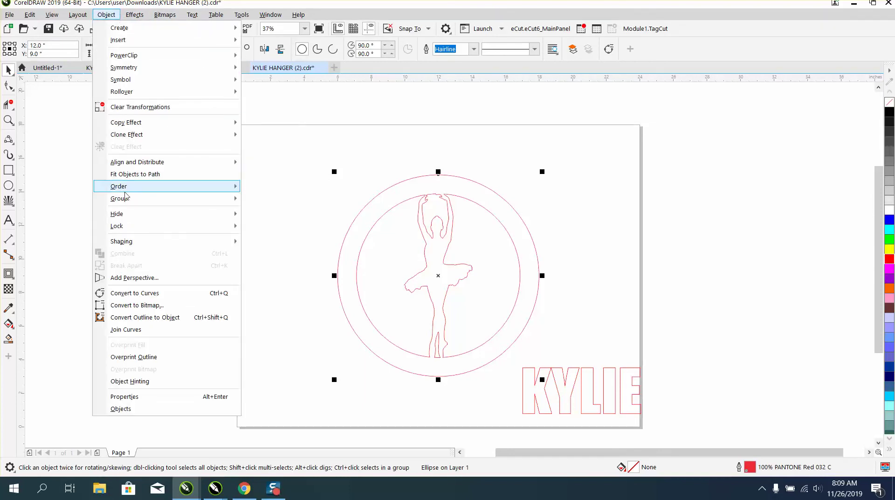
mouse_move(127, 198)
click(351, 195)
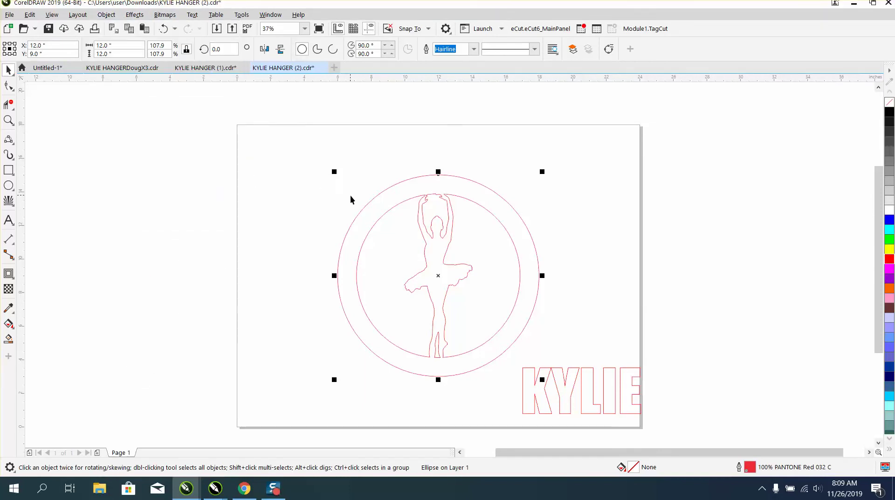
click(349, 186)
drag(371, 198, 211, 204)
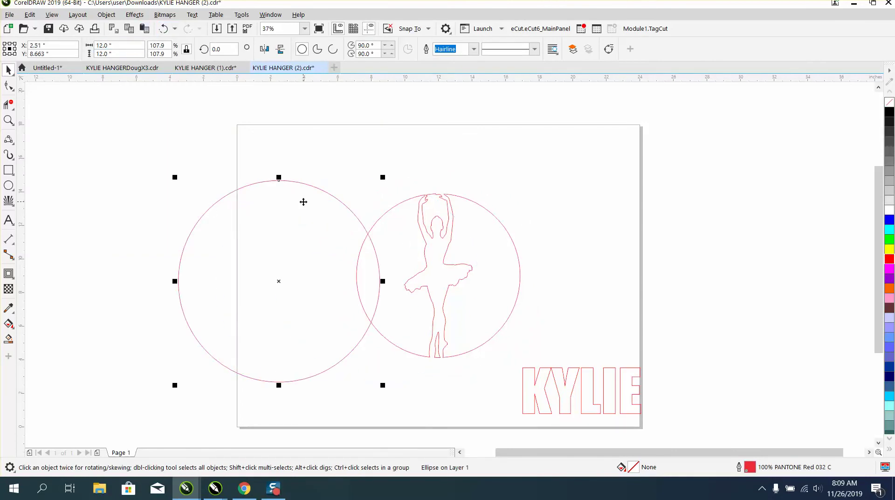
key(p)
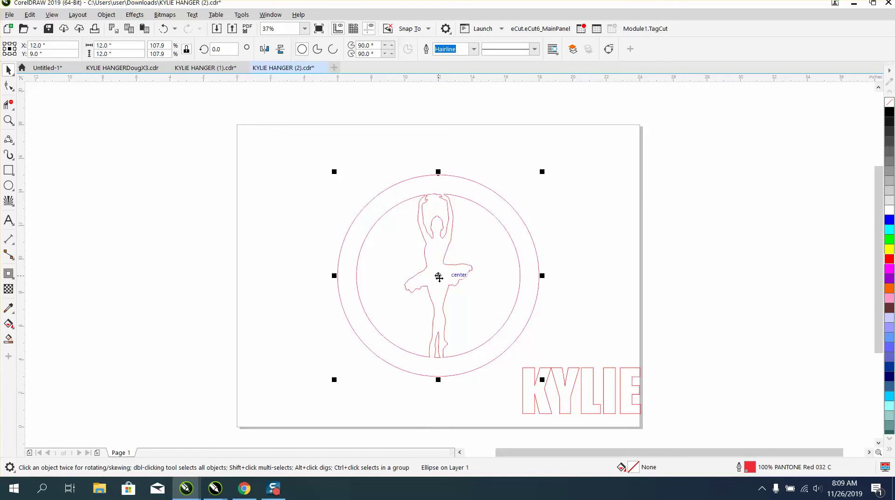
- Move the outer circle and the name text toward the page's left side and fit the text to the circle's bottom edge
drag(438, 275, 201, 263)
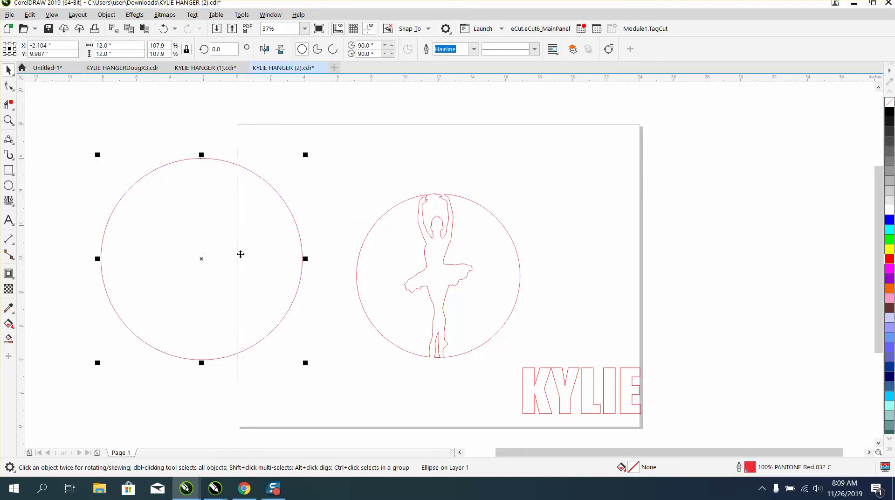
drag(562, 382, 195, 383)
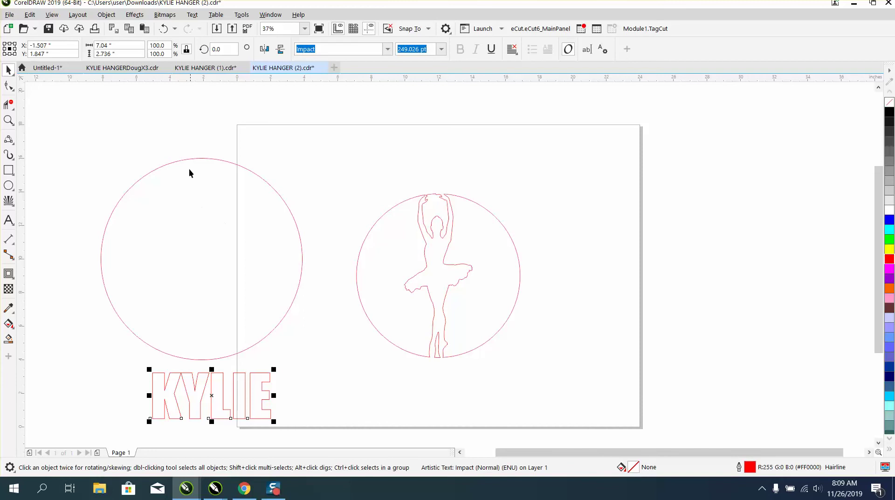
click(193, 14)
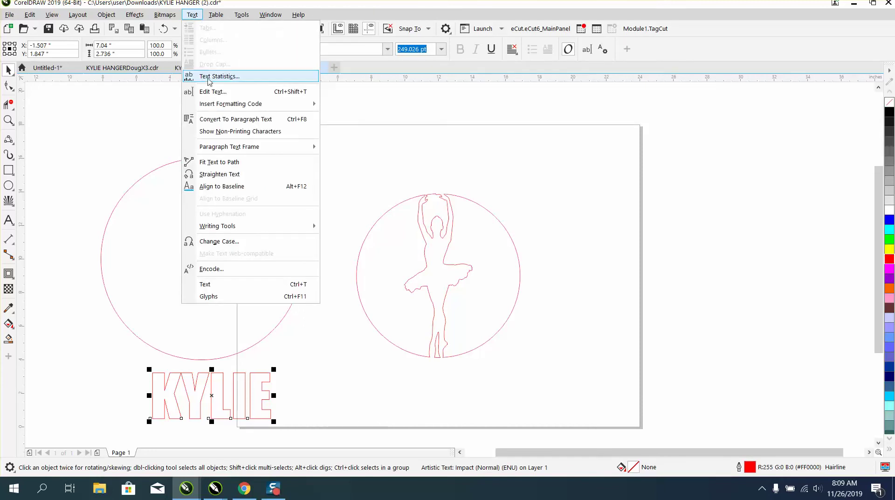
click(221, 161)
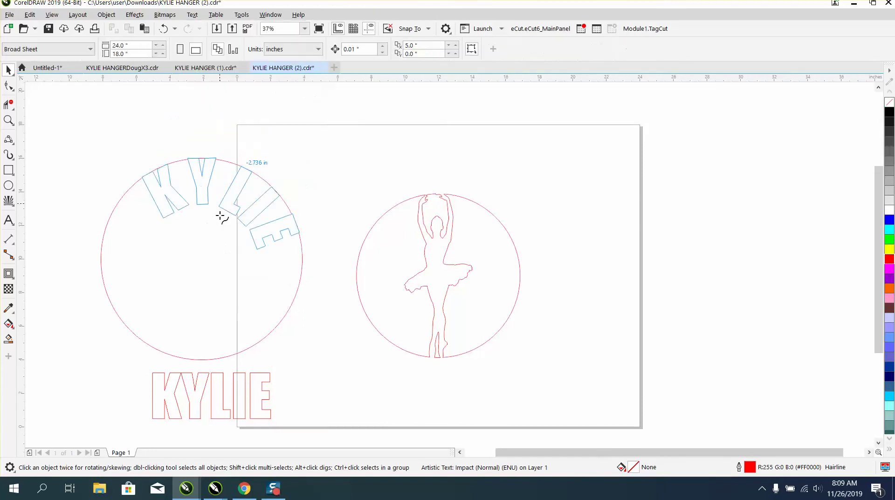
click(204, 359)
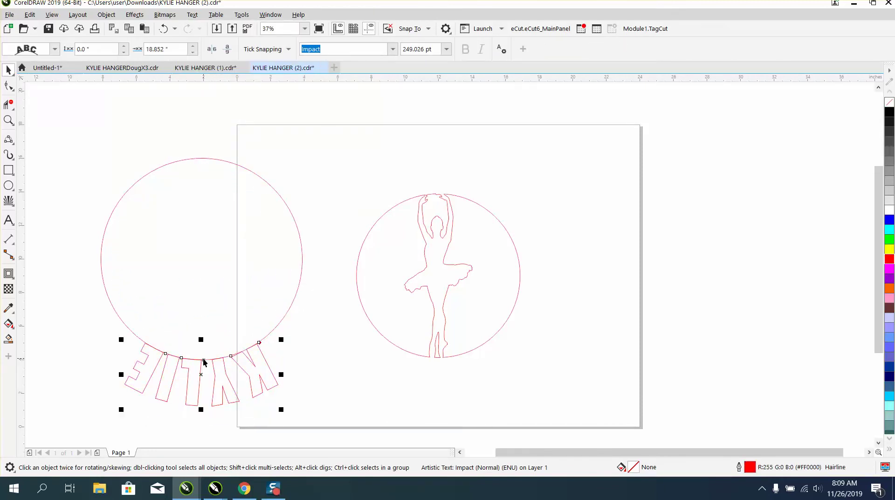
- Mirror the curved name text horizontally and vertically, and move it outside the circle at about 2.736 in from the path
click(212, 48)
click(227, 49)
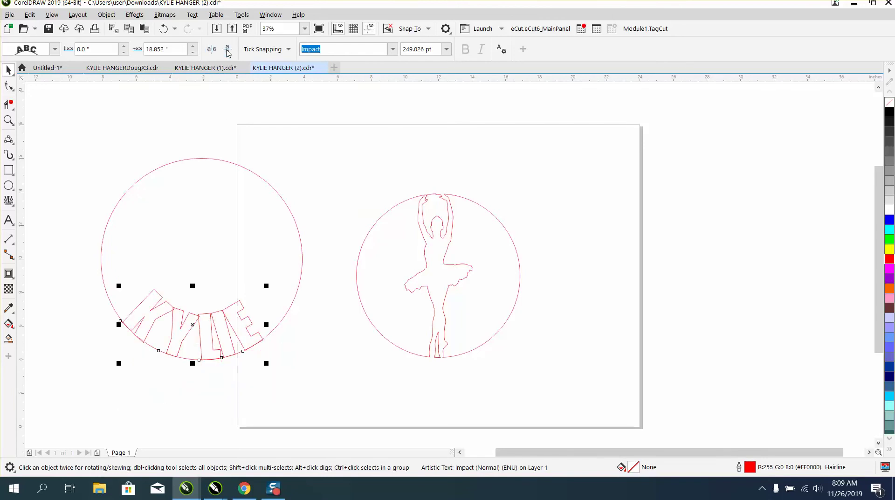
drag(193, 323, 196, 367)
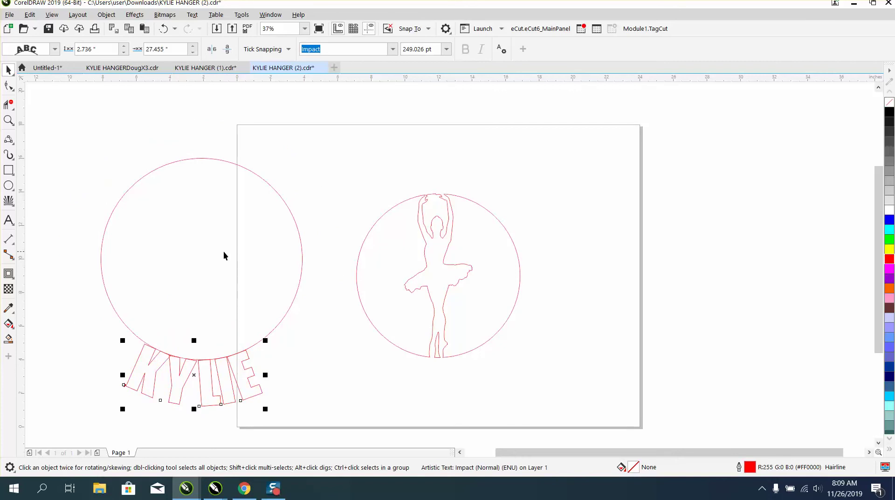
- Widen the letter spacing of the curved name text with the Shape tool so the letters spread along the circle's bottom
scroll(212, 217, down, 2)
click(9, 120)
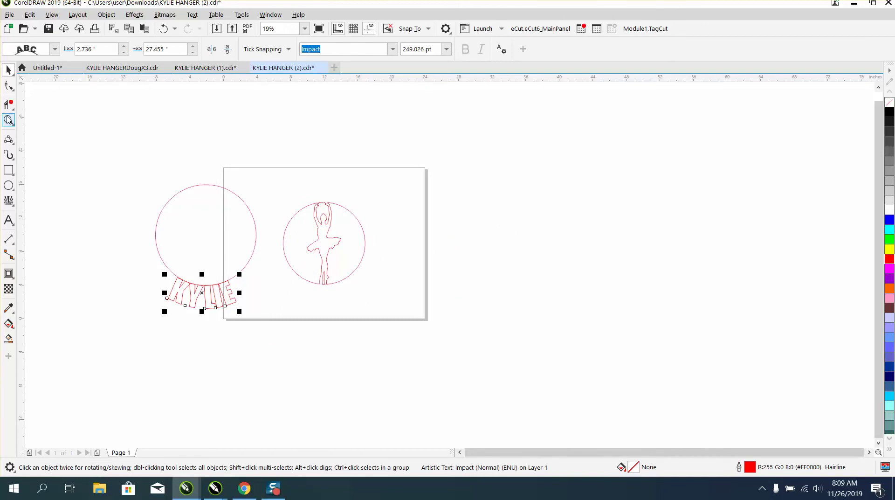
drag(120, 162, 335, 337)
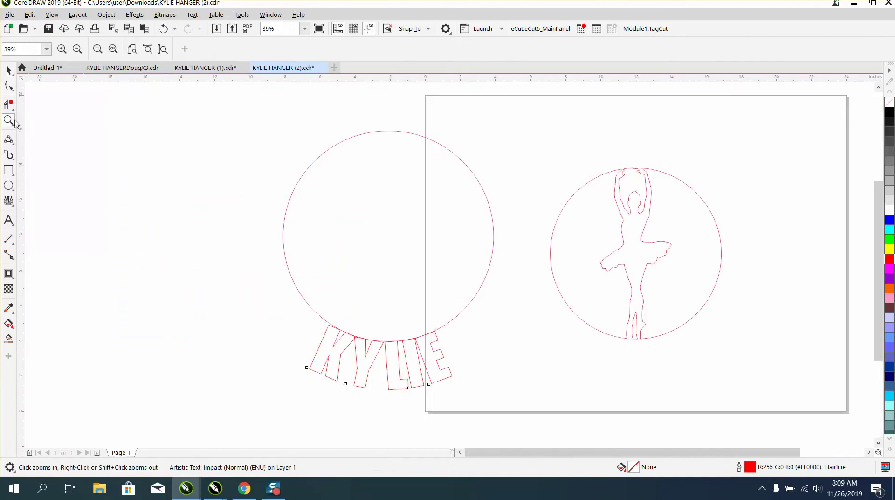
click(8, 85)
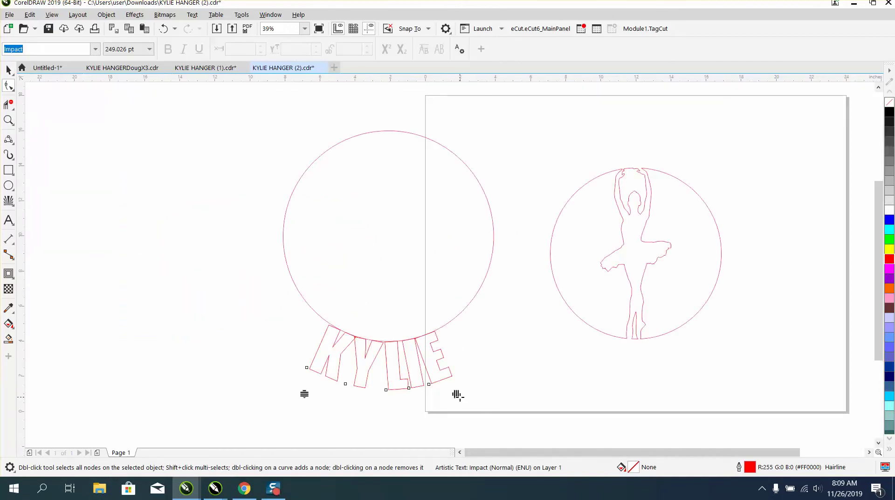
drag(458, 395, 489, 392)
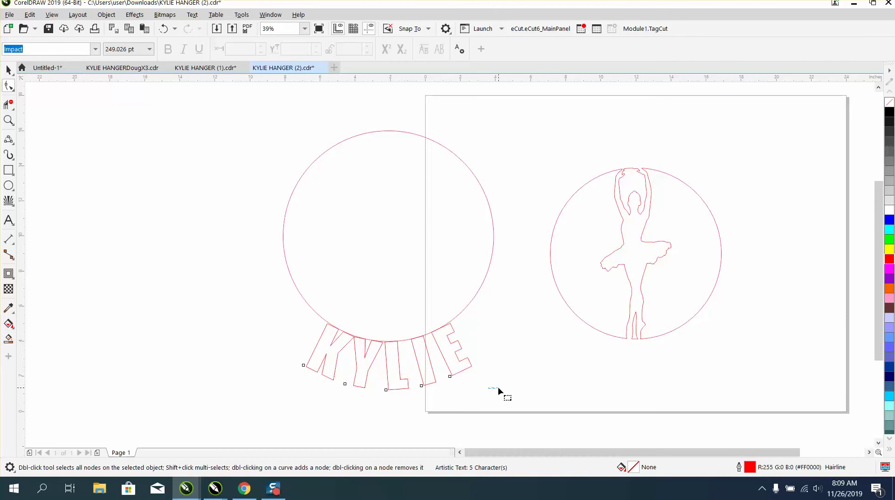
drag(477, 393, 499, 395)
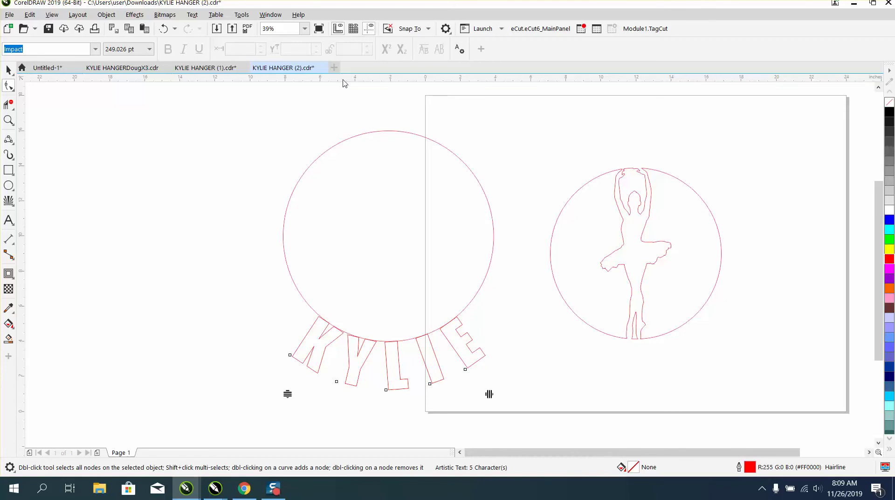
- Add a horizontal guideline at about Y 5.517 in across the outer letters' tops and set the text's path offset to 27.505 in
drag(344, 83, 347, 316)
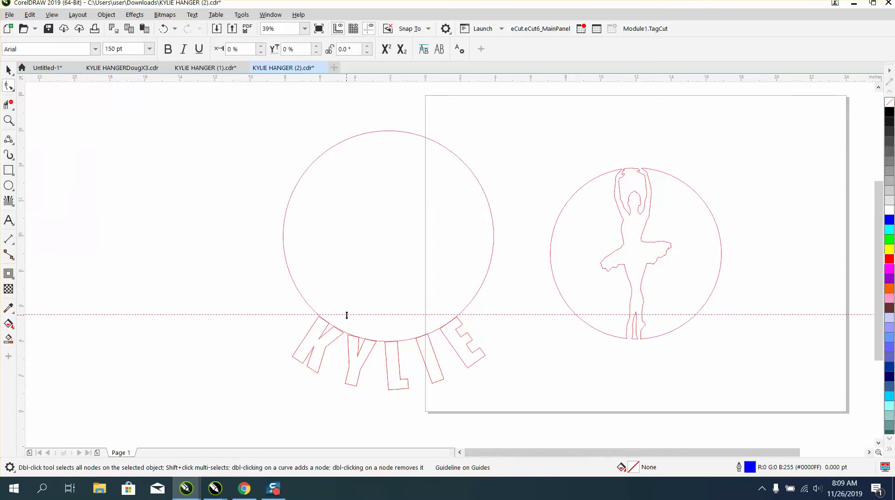
click(8, 70)
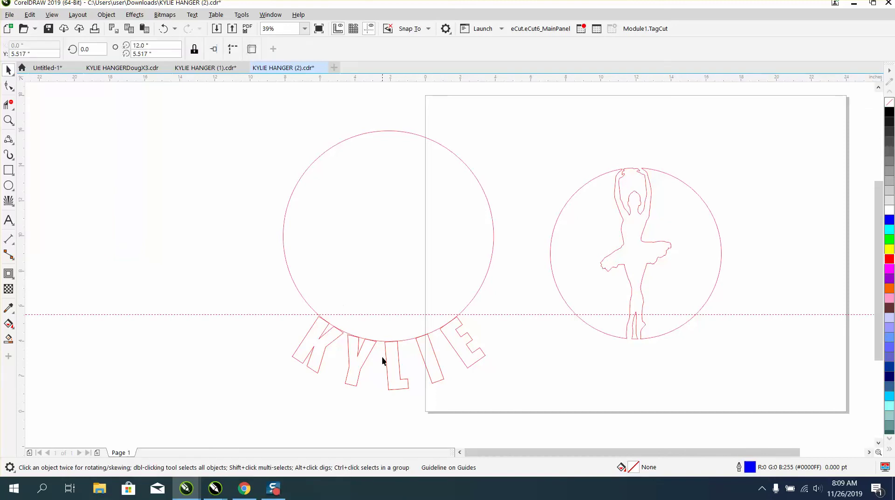
click(399, 366)
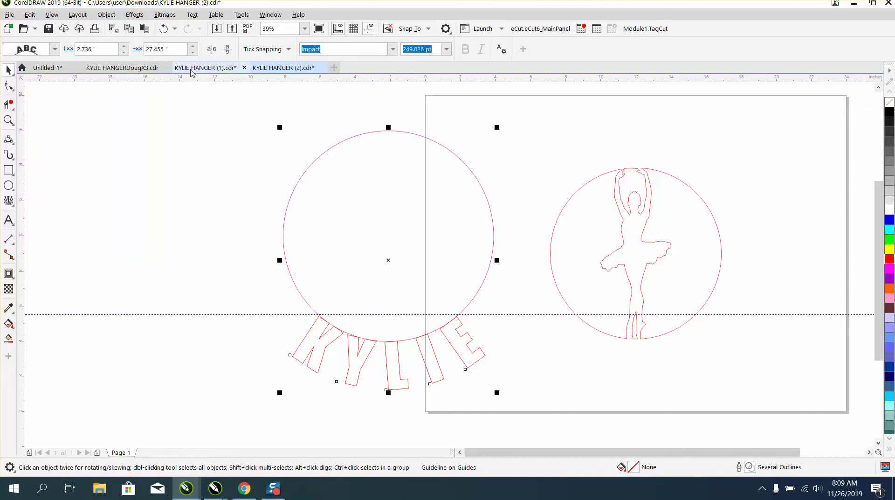
click(192, 53)
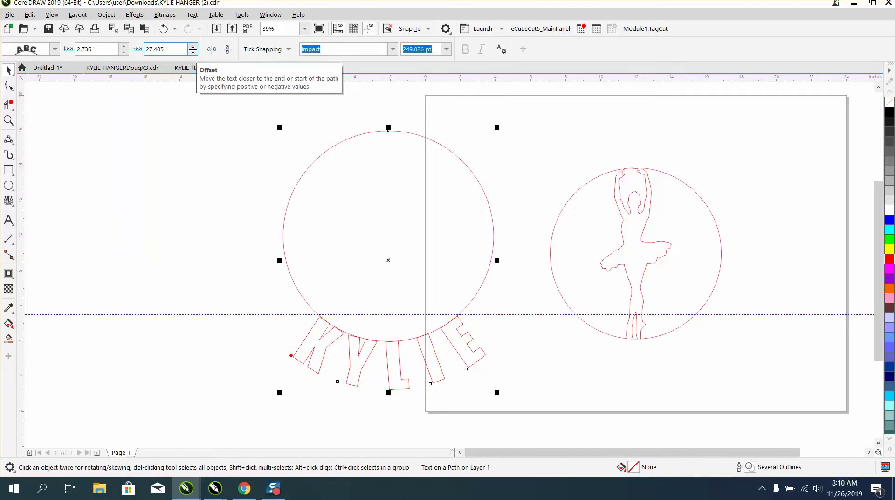
click(192, 47)
click(192, 47)
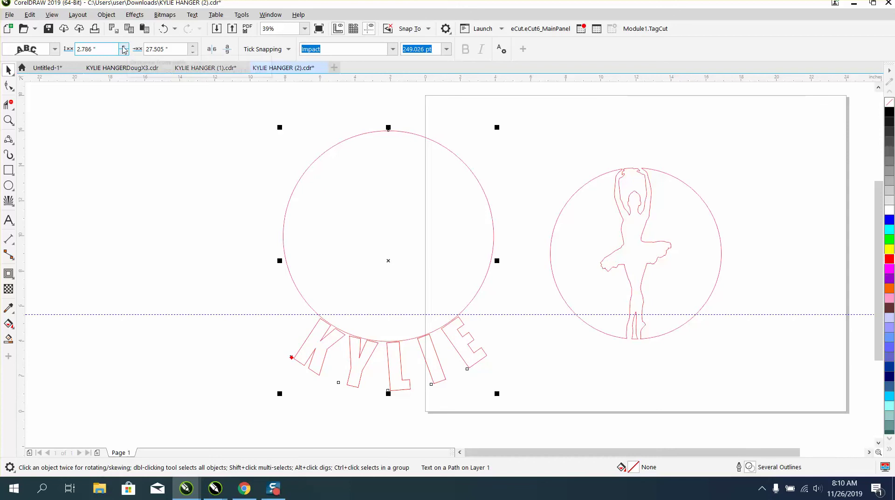
- Set the name text's distance from the path to 2.586 in so the letters overlap the circle
click(124, 53)
click(124, 52)
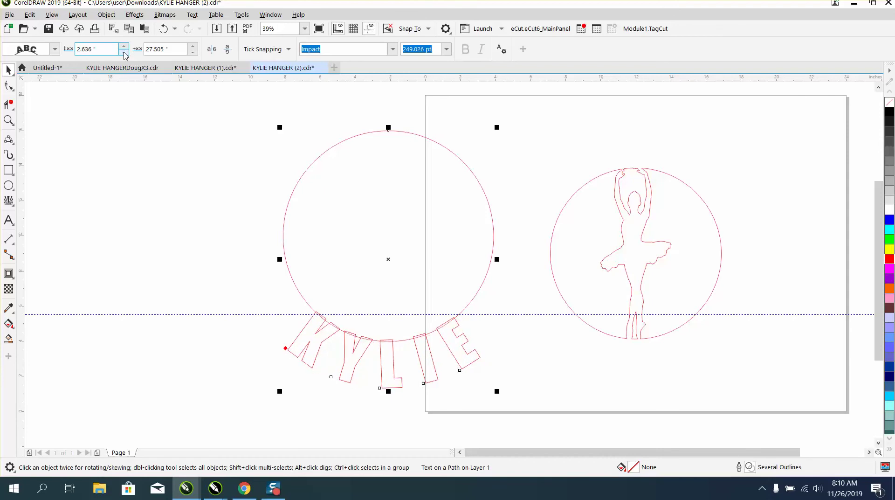
click(124, 52)
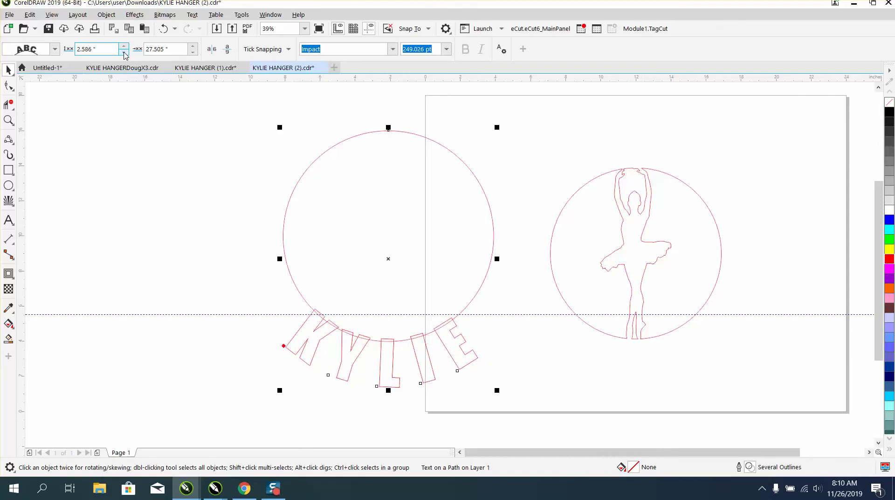
- Set the name text's path offset to 27.155 in and delete the horizontal guideline
click(193, 53)
click(193, 52)
click(192, 53)
click(193, 52)
click(192, 52)
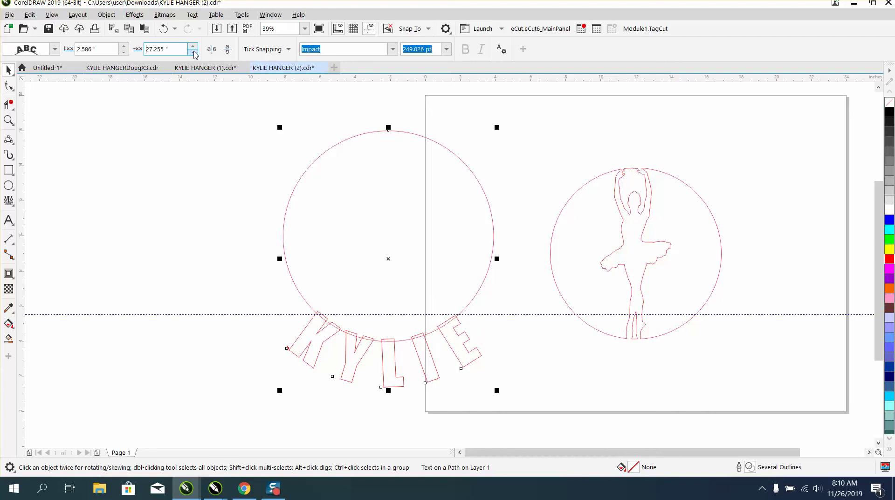
click(193, 52)
click(193, 52)
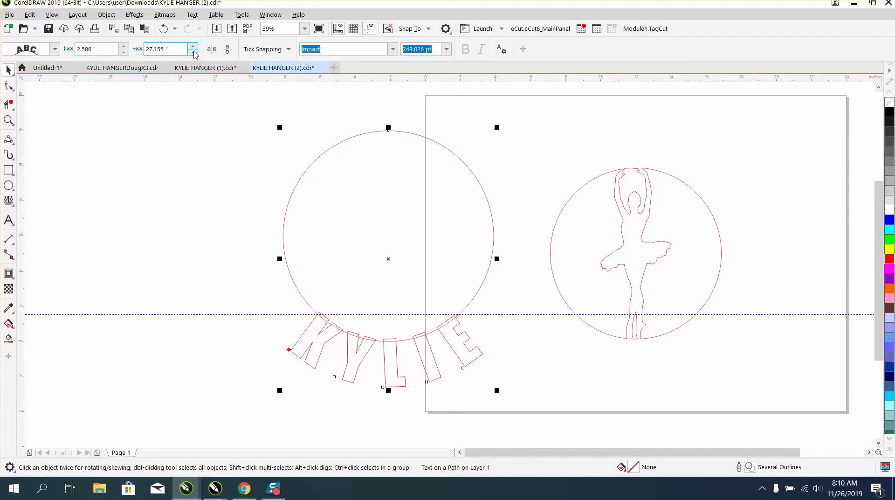
click(353, 160)
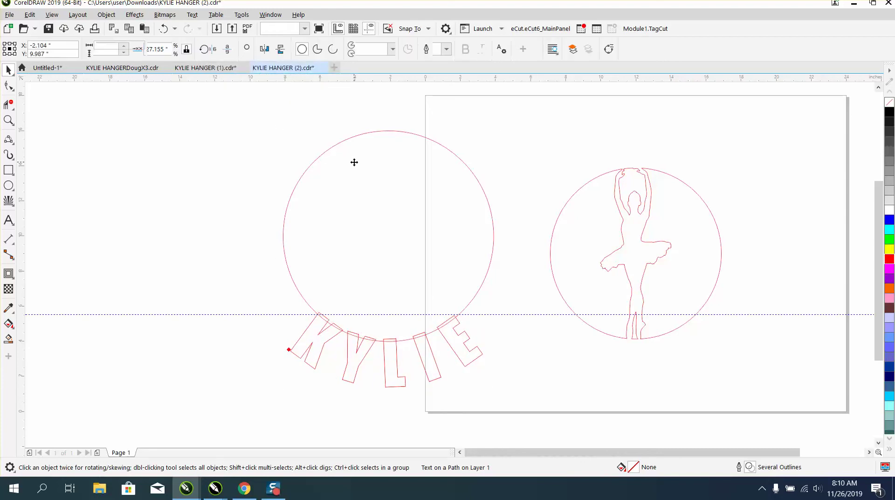
click(524, 317)
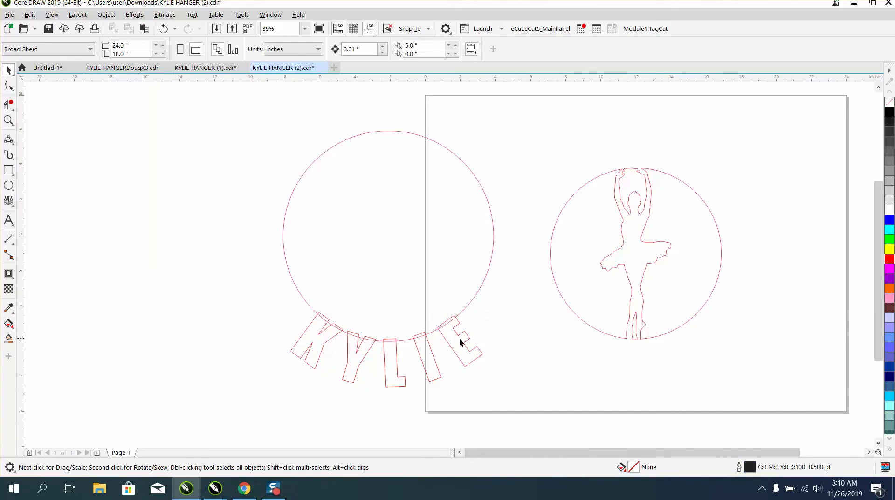
- Try centering the circle together with its curved name text on the page
click(476, 293)
key(p)
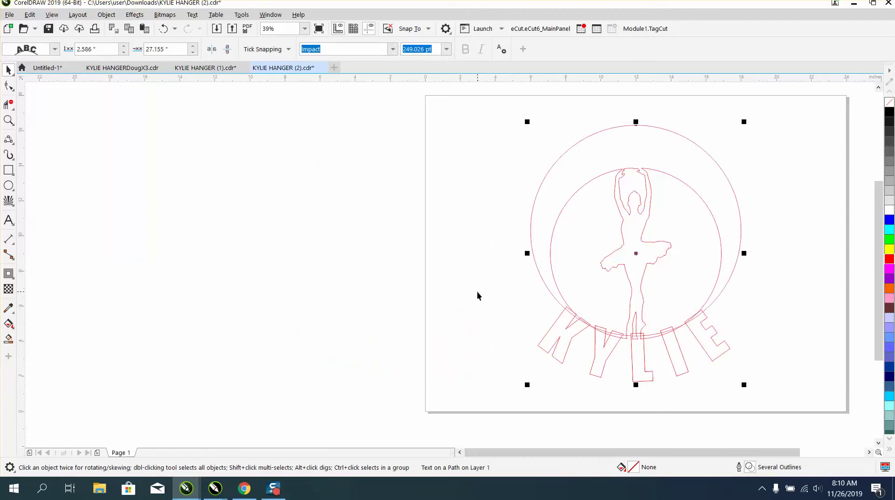
click(164, 28)
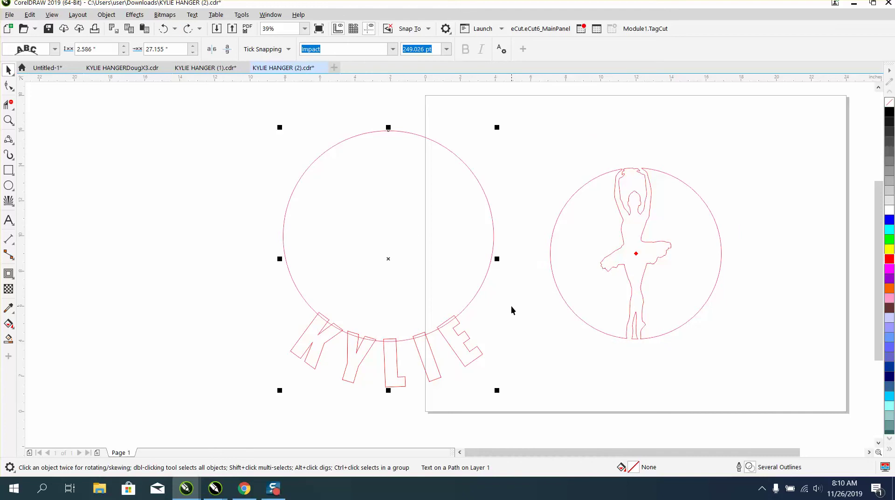
- Convert the curved name text along the large circle's lower edge to curves
click(8, 121)
drag(247, 265, 518, 393)
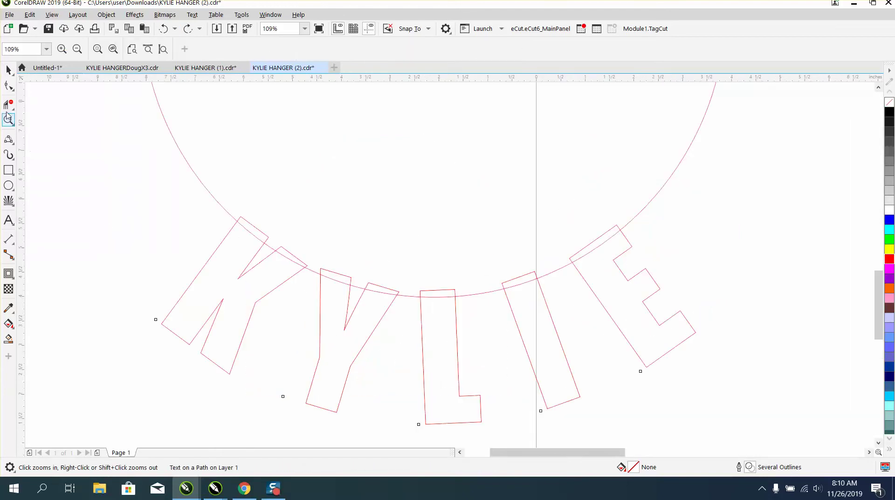
click(9, 103)
click(8, 70)
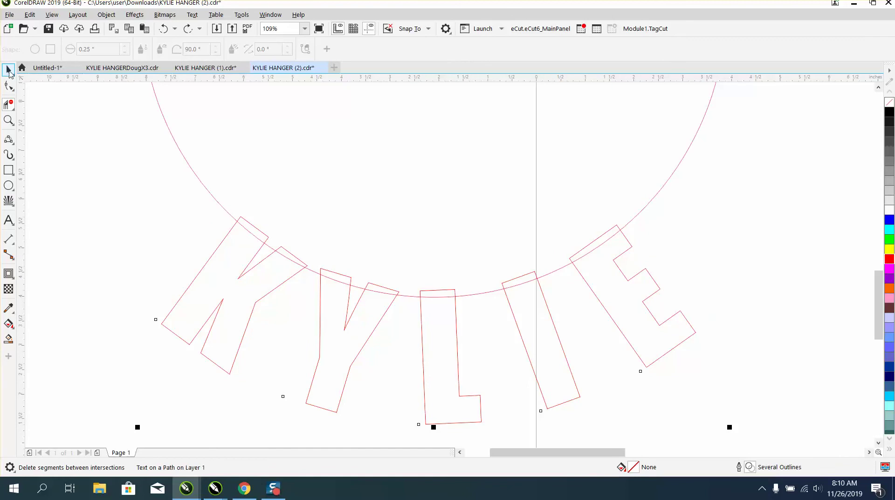
click(106, 14)
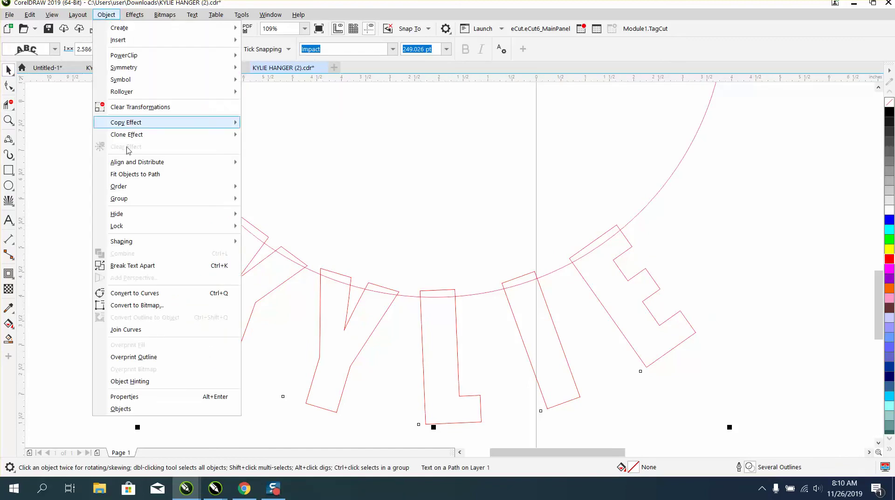
click(156, 293)
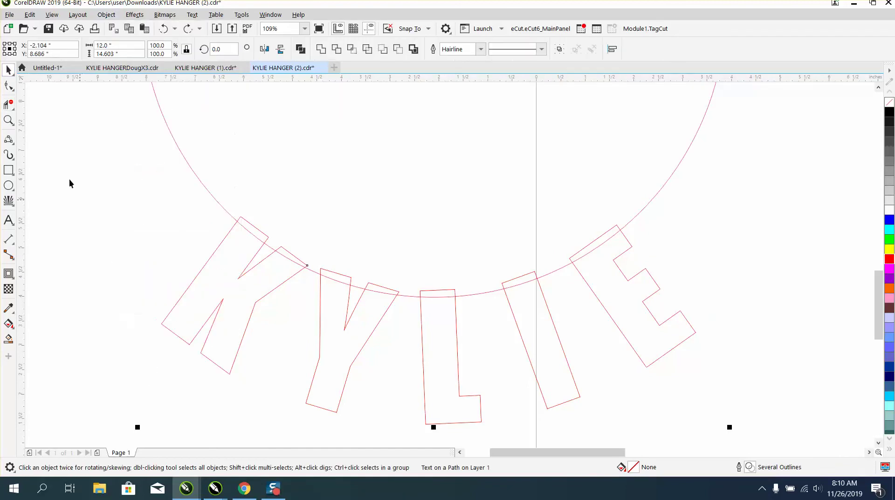
- Trim away the overlapping letter-top and circle segments with Virtual Segment Delete so all five letters join the ring
click(8, 103)
drag(248, 243, 259, 222)
drag(284, 263, 337, 285)
drag(392, 284, 378, 291)
drag(433, 281, 448, 308)
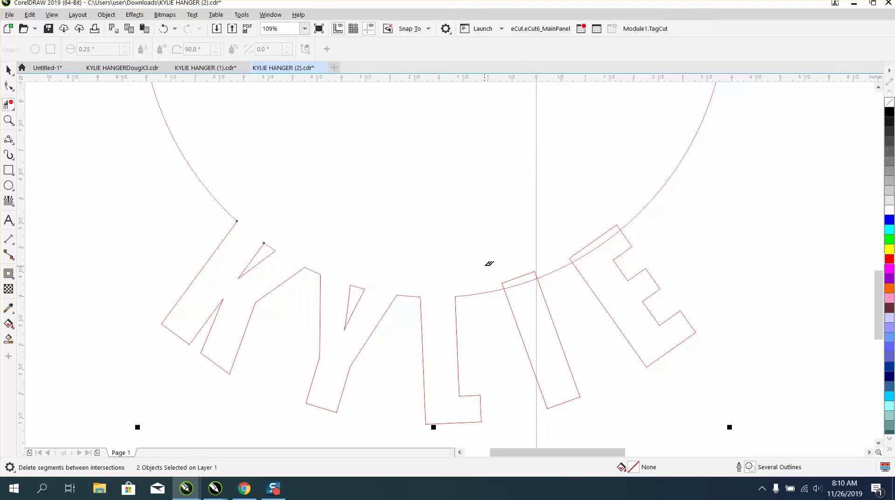
drag(505, 266, 527, 291)
drag(578, 242, 600, 258)
scroll(411, 254, down, 4)
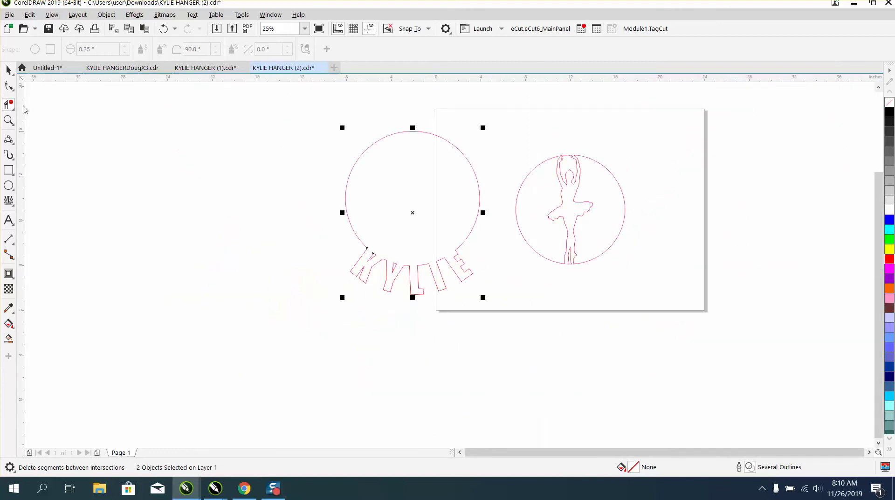
- Smart Fill the joined large circle and letters in black to create one closed shape
click(8, 70)
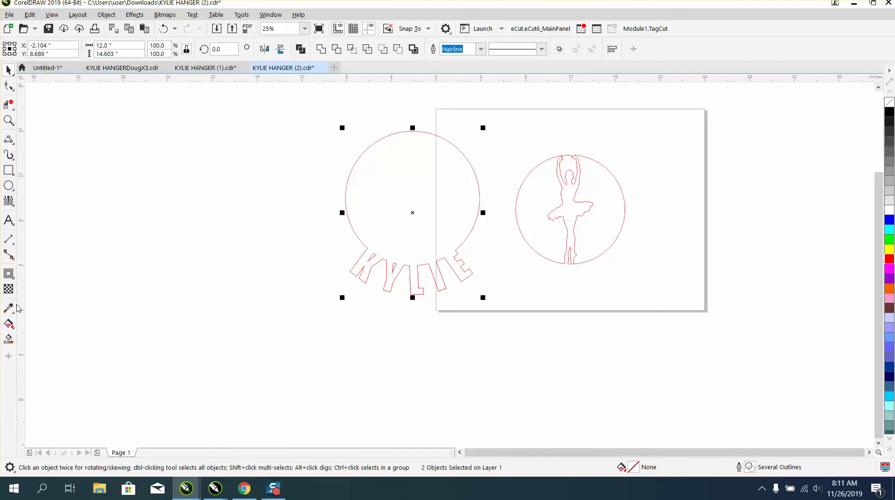
click(9, 339)
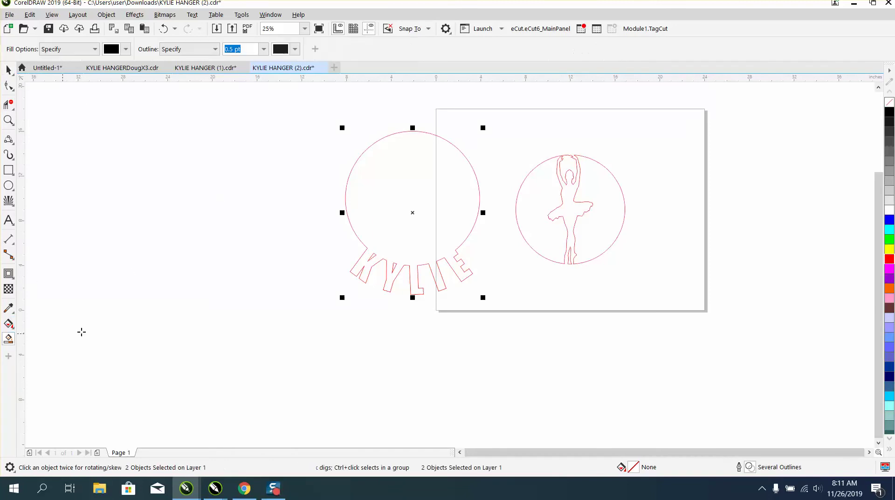
click(376, 223)
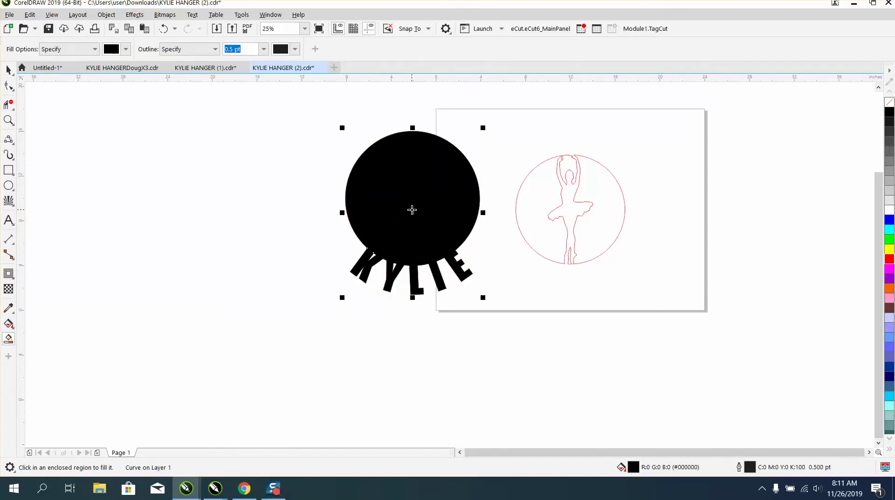
- Move the black shape clear of the page to about X -19.6 in and delete the original circle and letter outlines
click(8, 70)
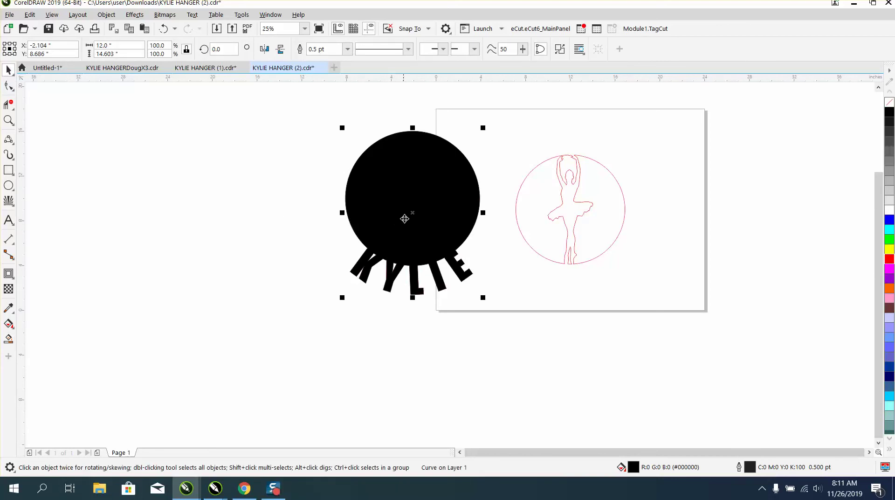
drag(397, 216, 200, 220)
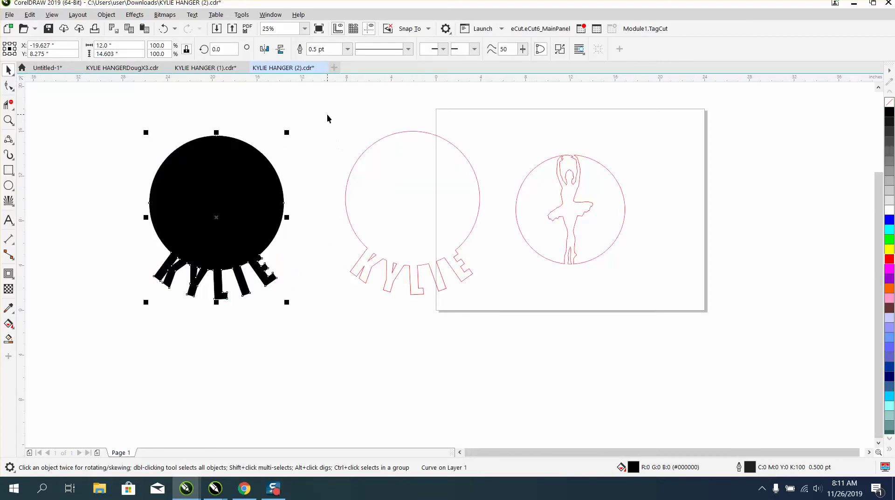
drag(327, 119, 494, 309)
key(Delete)
- Remove the black shape's fill and give it a red hairline outline
click(247, 210)
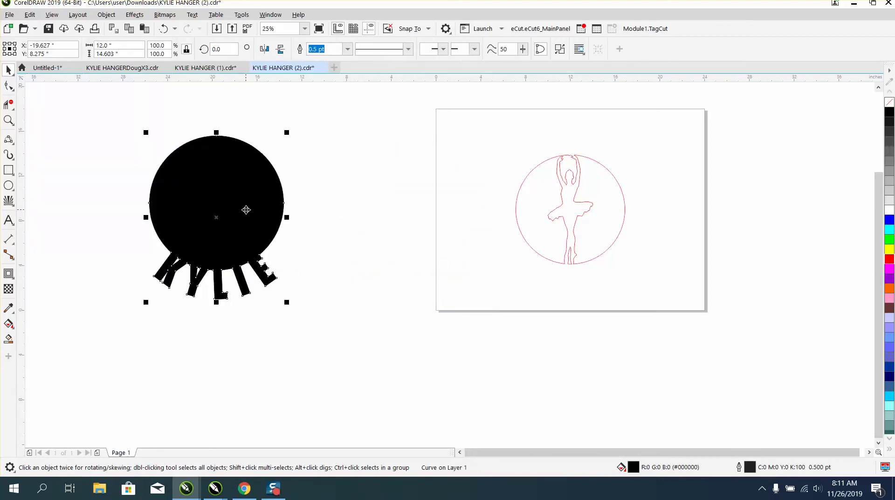
click(890, 101)
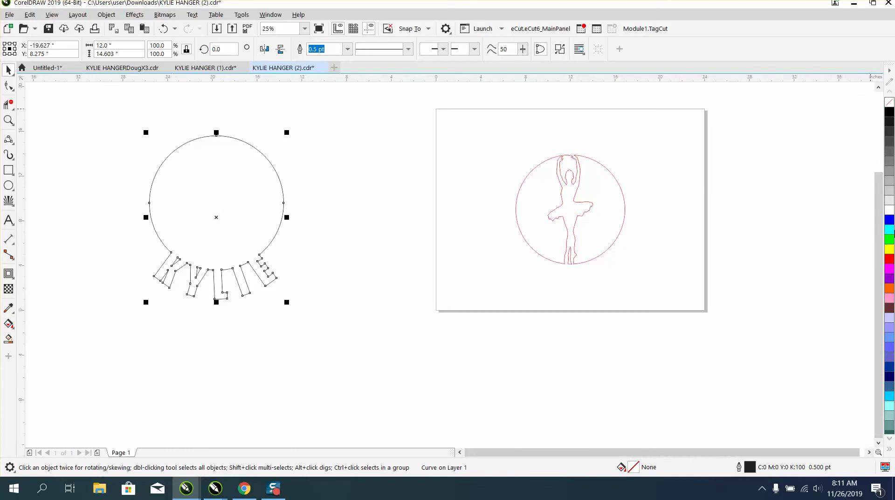
right_click(892, 263)
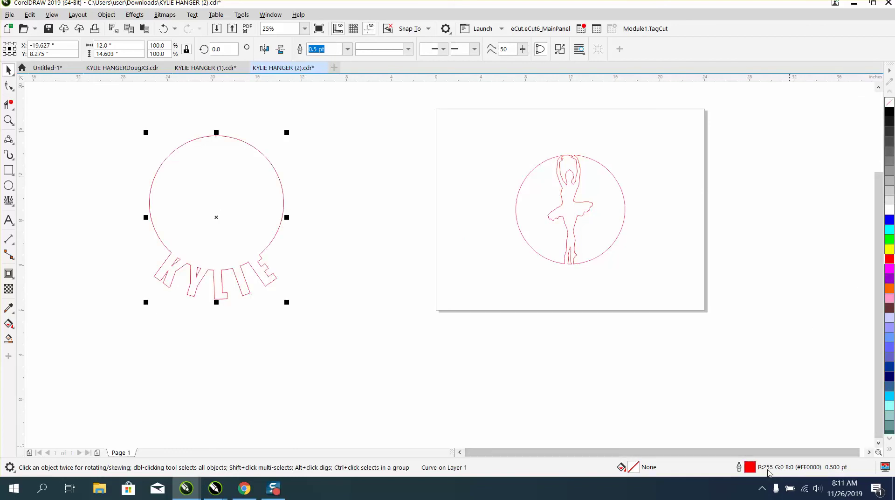
double_click(750, 467)
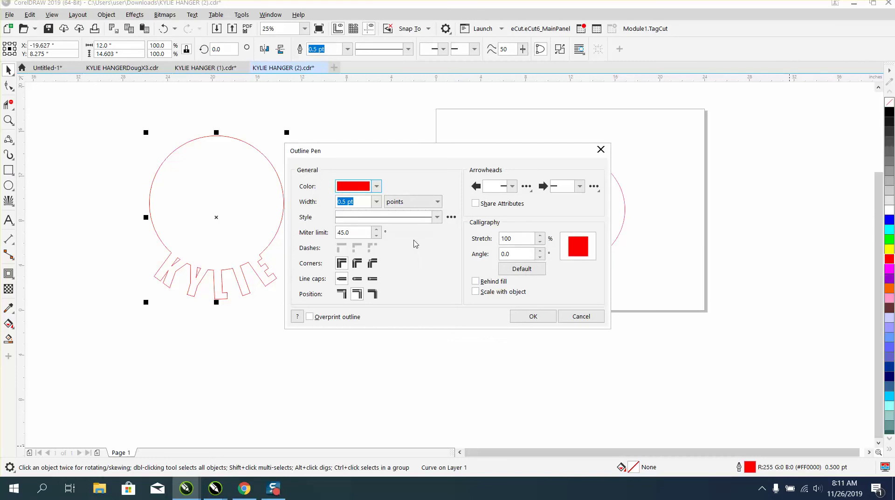
click(376, 202)
click(367, 221)
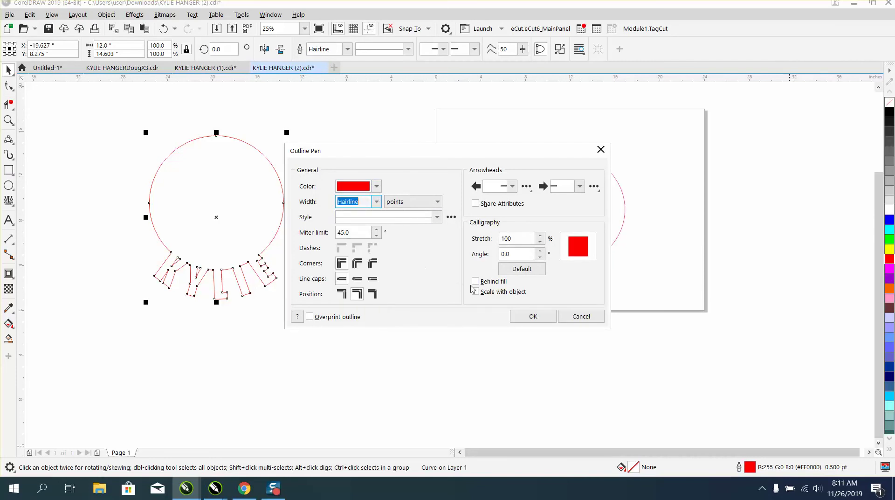
click(532, 316)
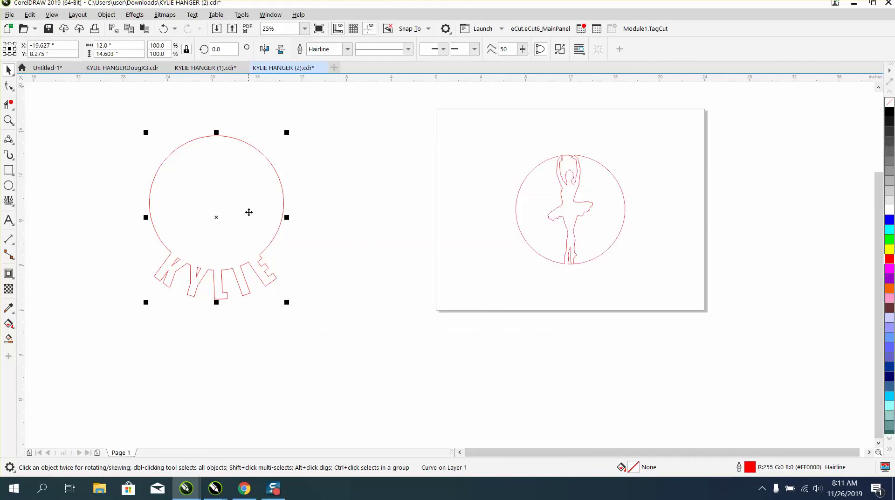
- Move the circle-and-name outline around the ballerina circle and nudge it into even spacing at X 11.979, Y 7.66 in
drag(214, 215, 576, 229)
click(435, 219)
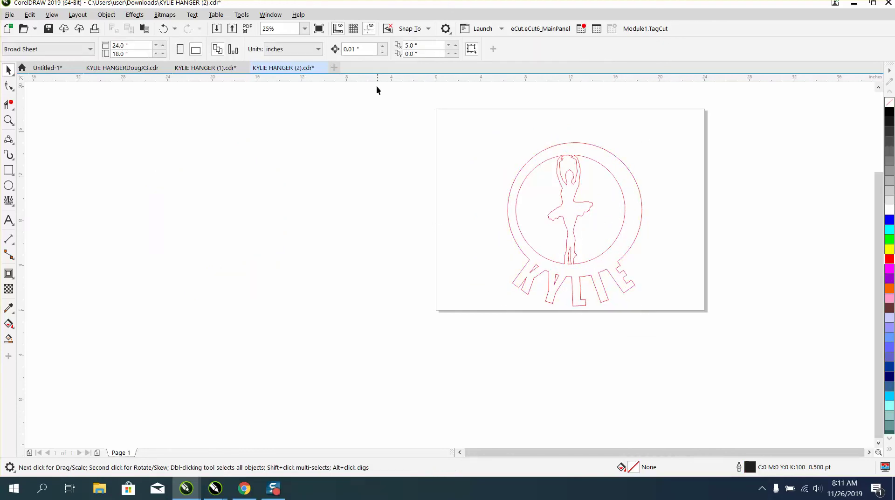
click(9, 119)
drag(442, 127, 651, 289)
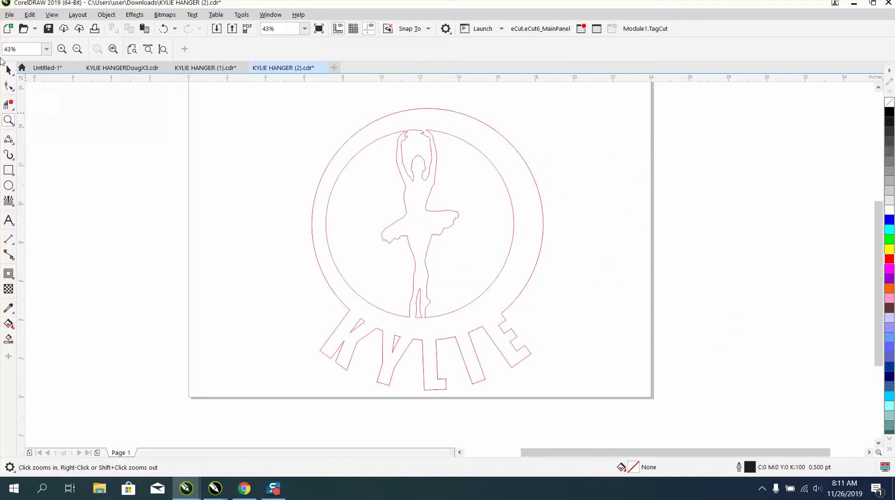
click(8, 70)
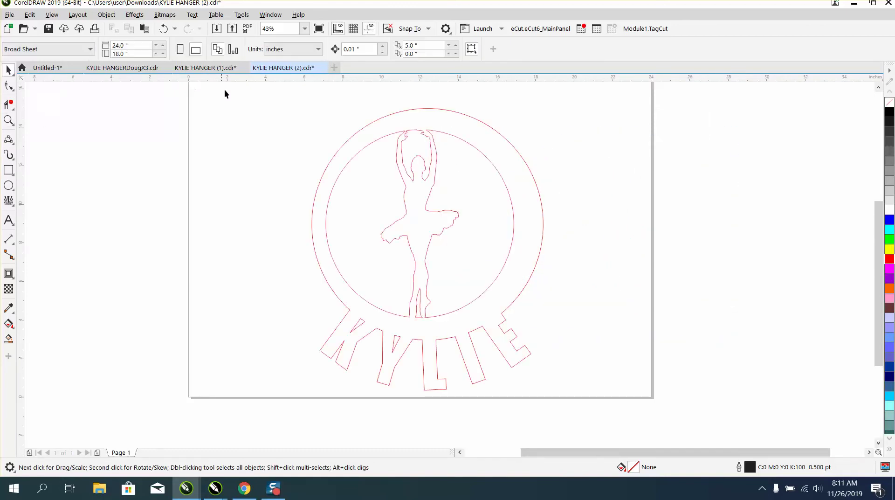
click(354, 136)
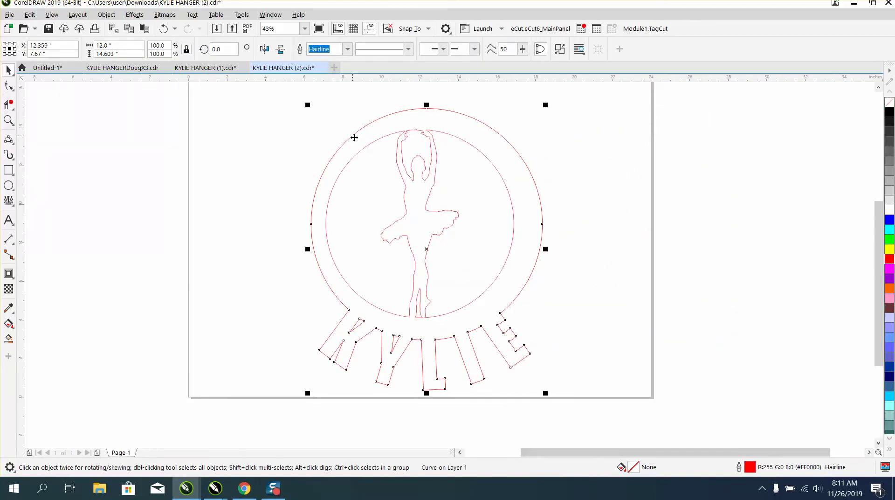
key(Left)
key(Left)
key(Left)
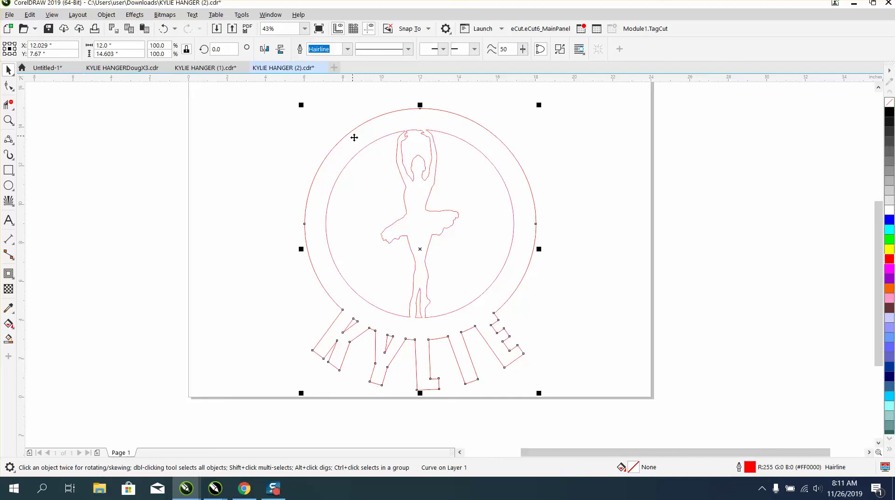
key(Left)
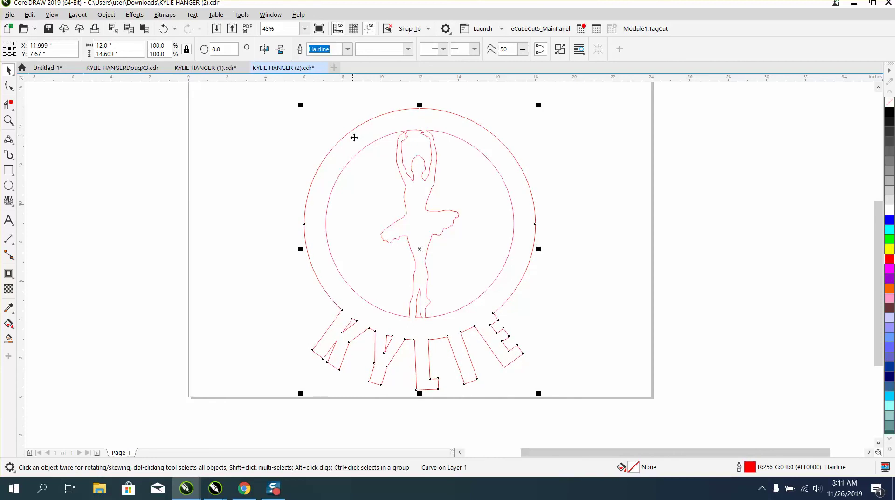
key(Left)
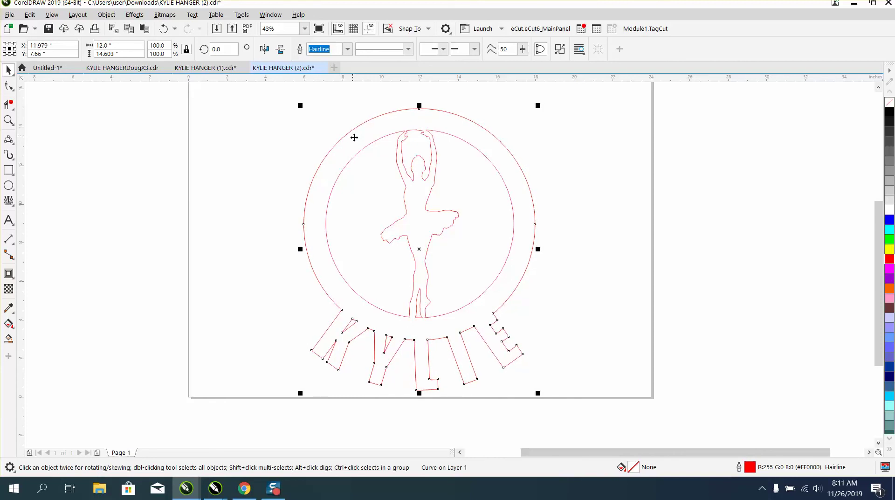
key(Escape)
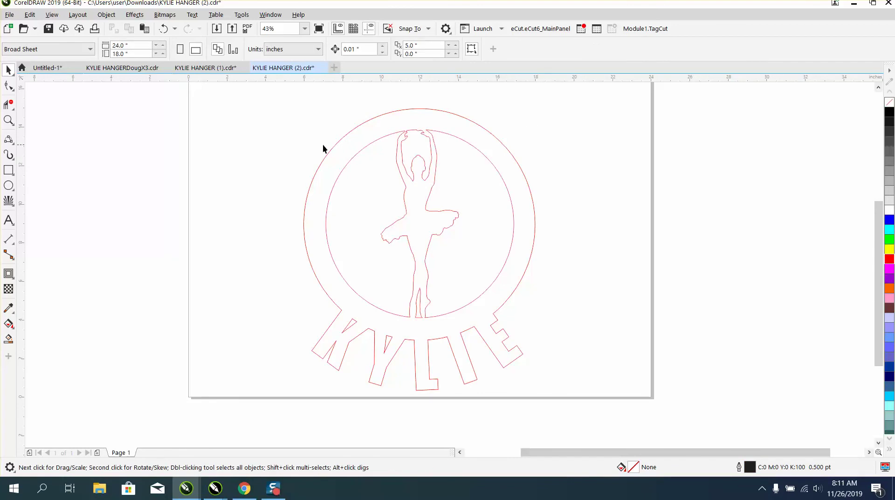
- Draw a rectangle about 18.8 by 18.4 in around the design, try a black Smart Fill on the ring, and undo the fill
scroll(225, 183, down, 3)
click(8, 170)
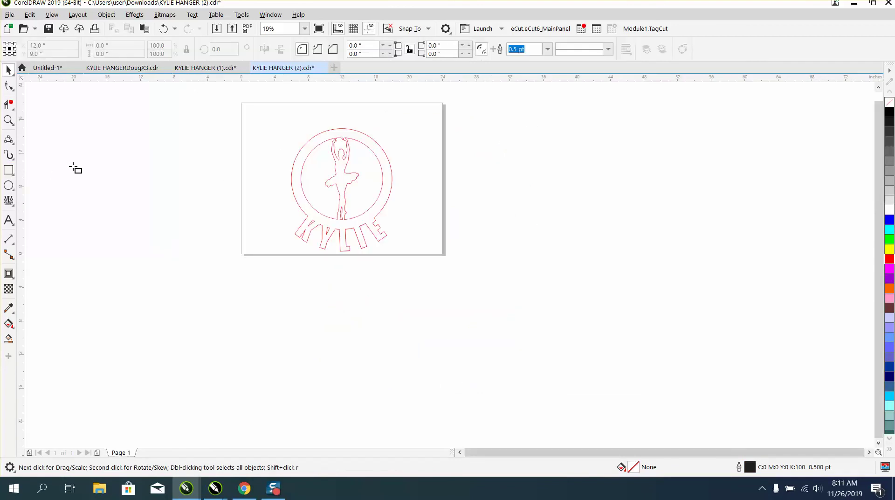
drag(275, 117, 433, 272)
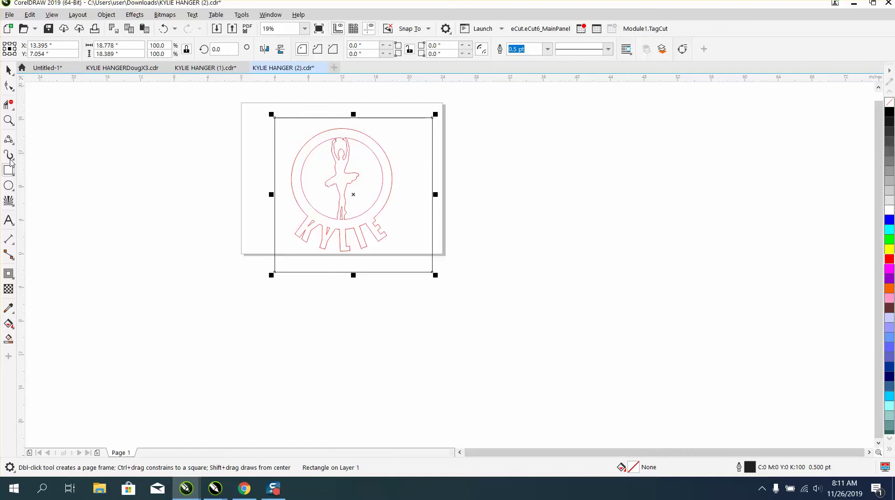
click(9, 339)
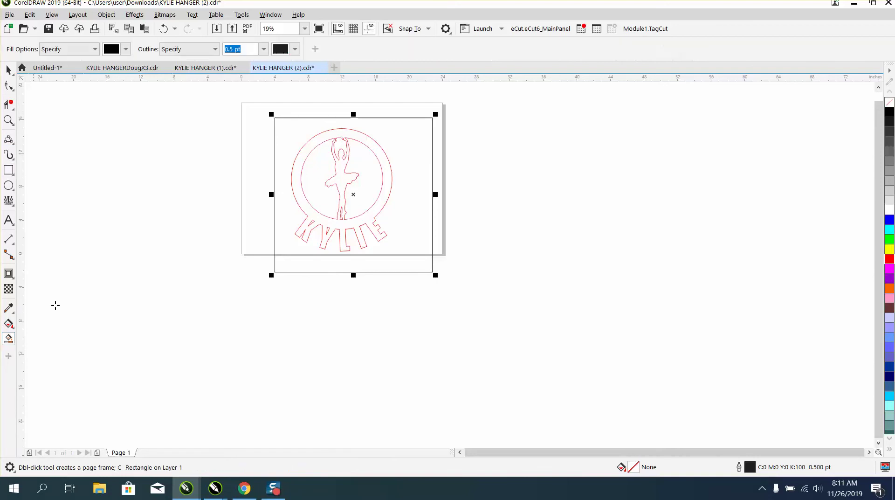
click(297, 171)
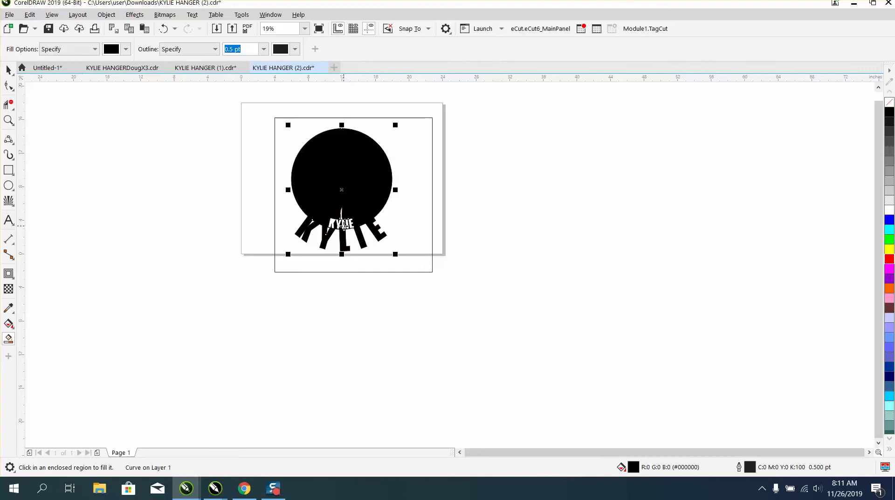
click(163, 29)
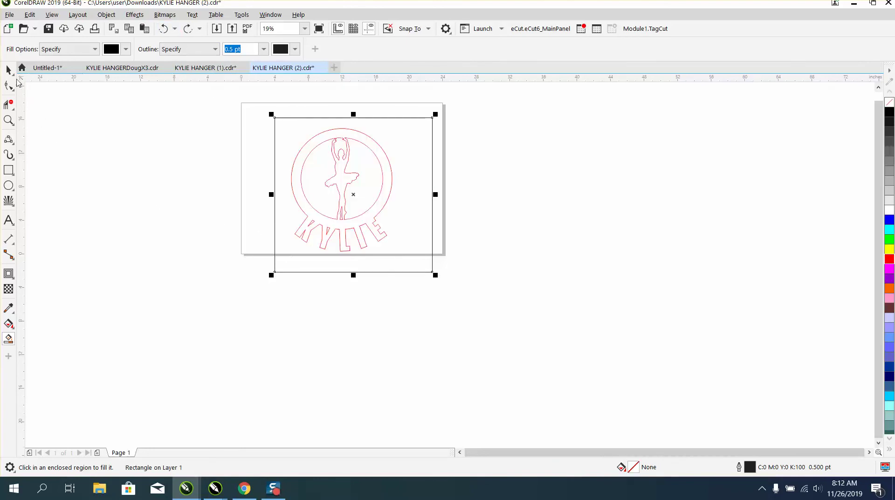
- Remove the rectangle drawn around the design
click(8, 120)
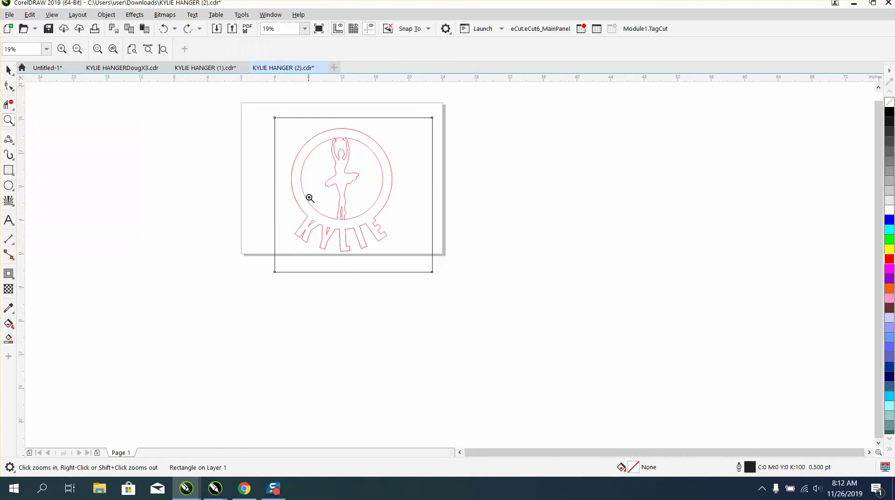
drag(308, 198, 431, 256)
click(8, 70)
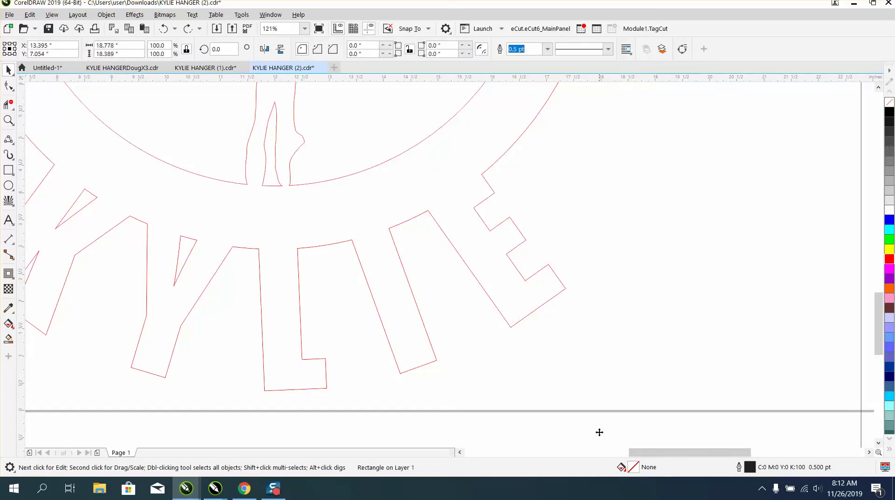
scroll(571, 389, down, 2)
click(704, 324)
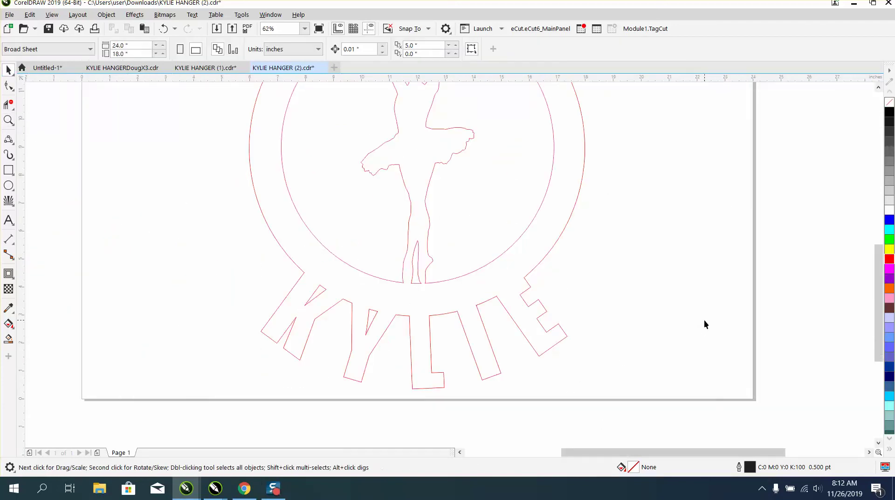
- Find the leftover name text without an outline below the ballerina and move it outside the ring to about X 21.4, Y 4.7 in
click(414, 300)
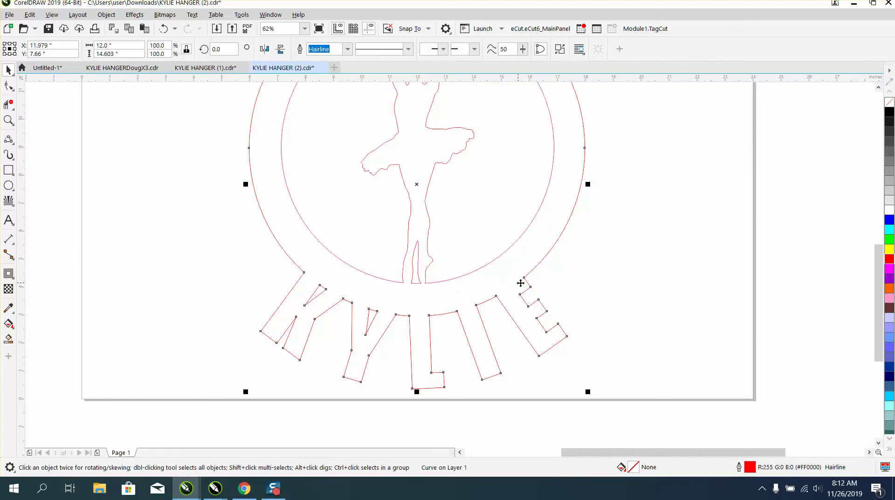
click(568, 247)
drag(482, 311, 332, 347)
drag(416, 297, 682, 266)
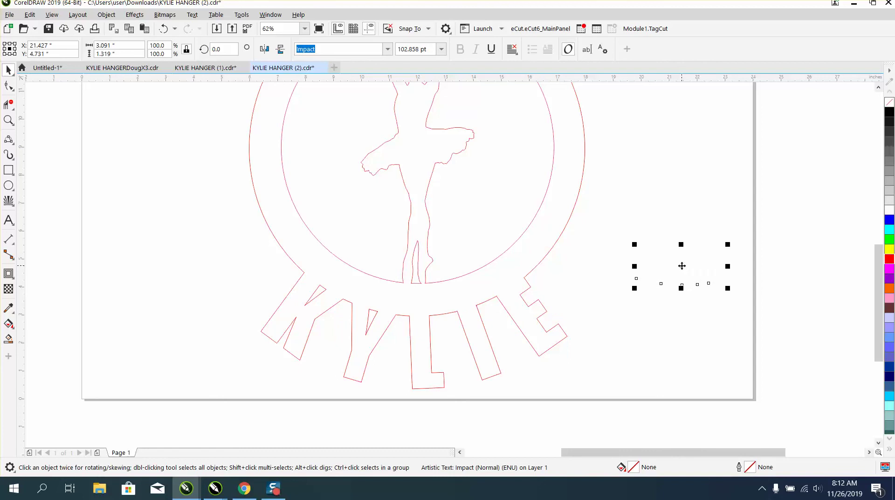
- Delete the leftover name text outside the ring
key(Delete)
scroll(628, 266, down, 1)
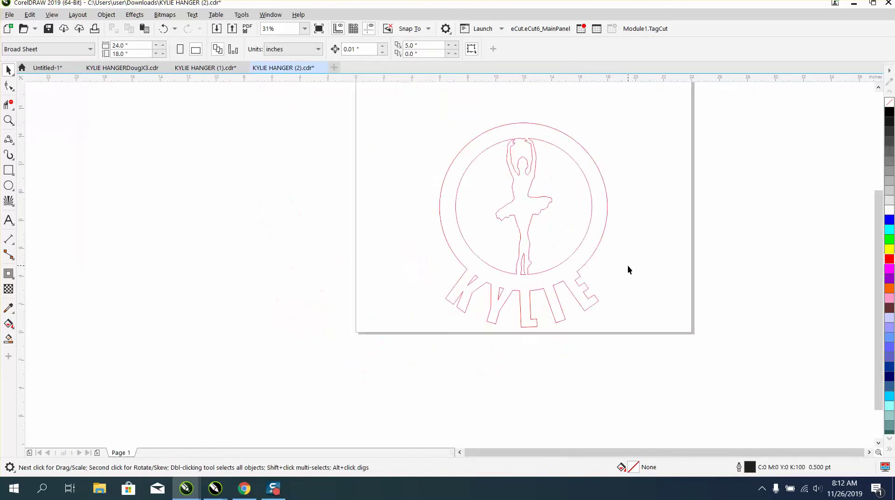
right_click(586, 257)
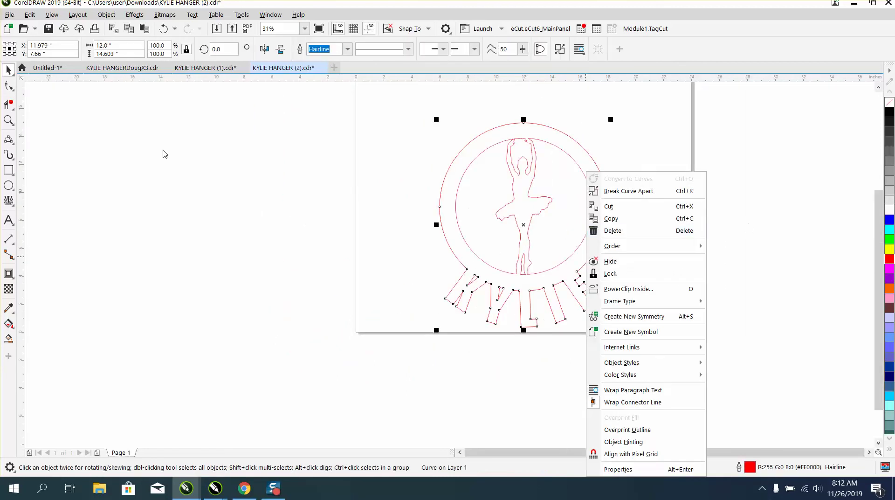
- Change the inner circle's outline color to pure red (R:255 G:0 B:0) from the RGB Palette
click(8, 121)
drag(486, 131, 569, 179)
drag(294, 137, 518, 201)
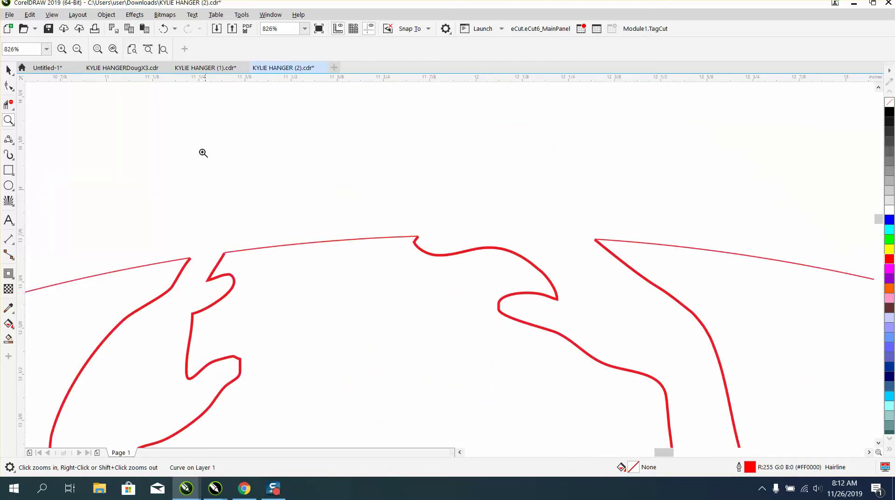
click(8, 70)
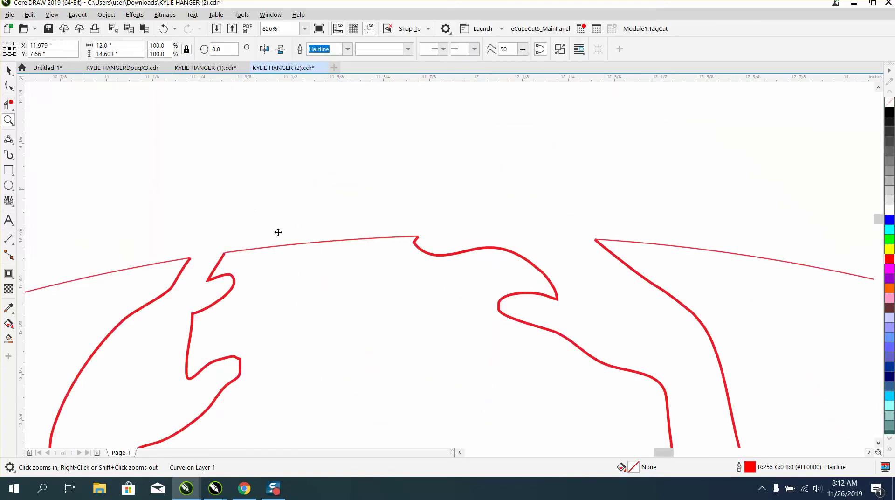
click(289, 244)
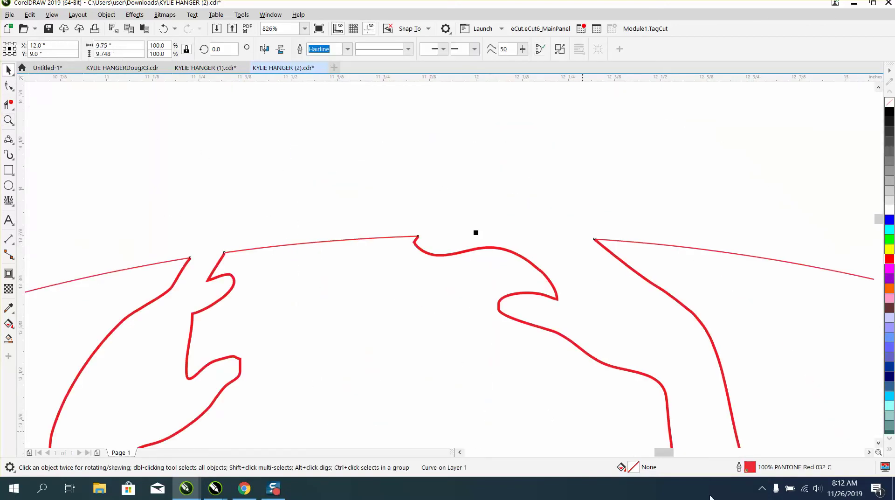
double_click(749, 469)
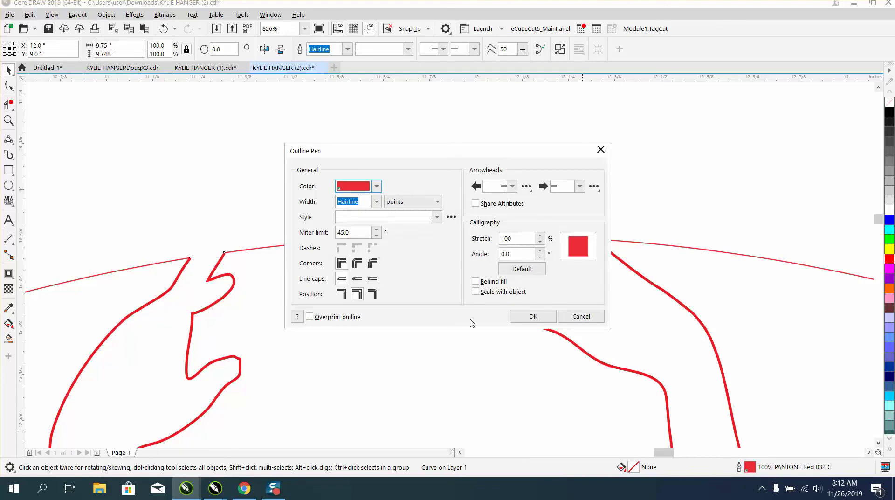
click(377, 187)
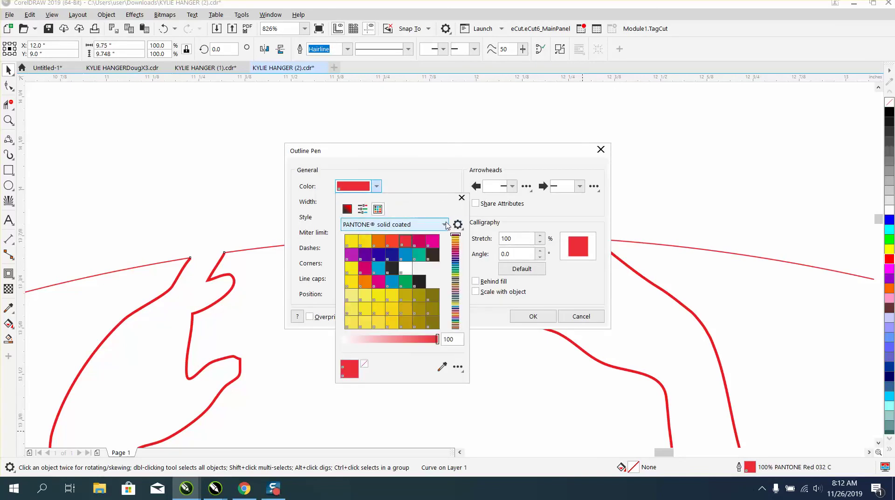
click(444, 224)
scroll(428, 365, down, 2)
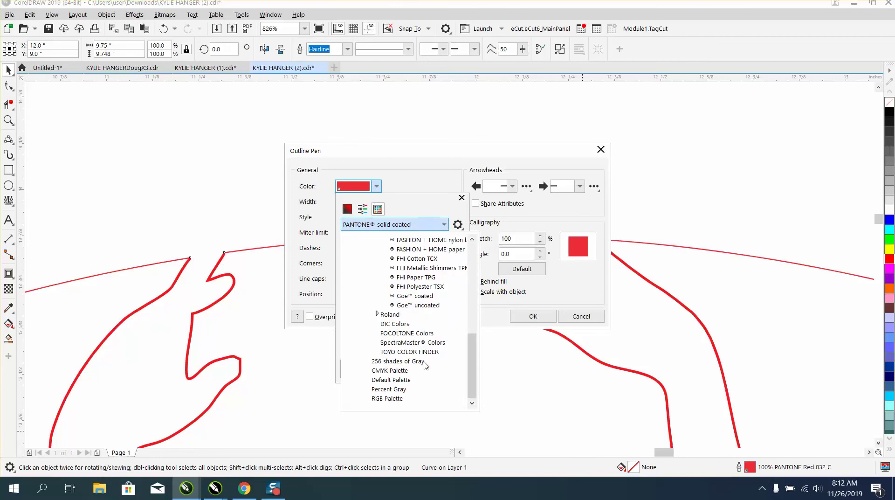
click(395, 399)
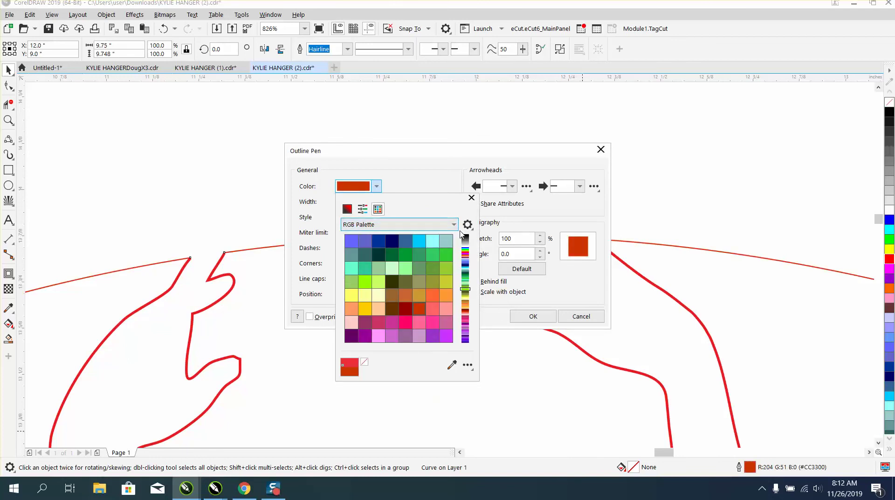
drag(463, 288, 466, 240)
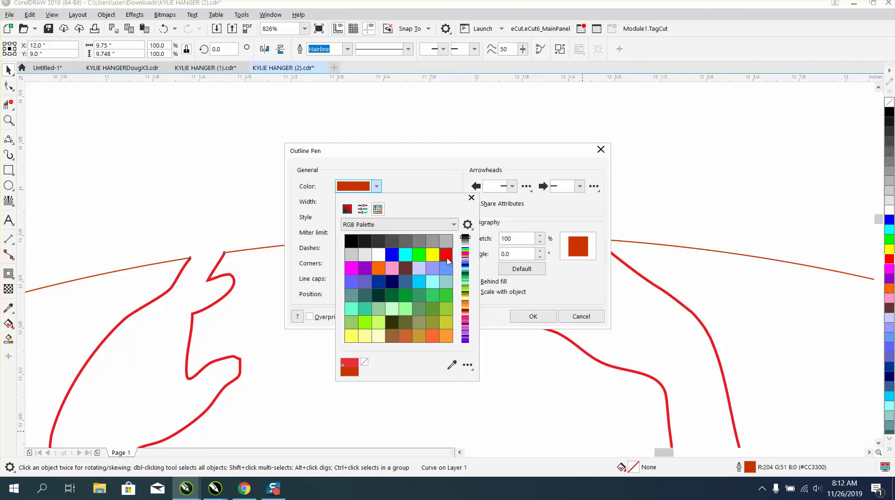
click(447, 255)
click(523, 313)
click(522, 312)
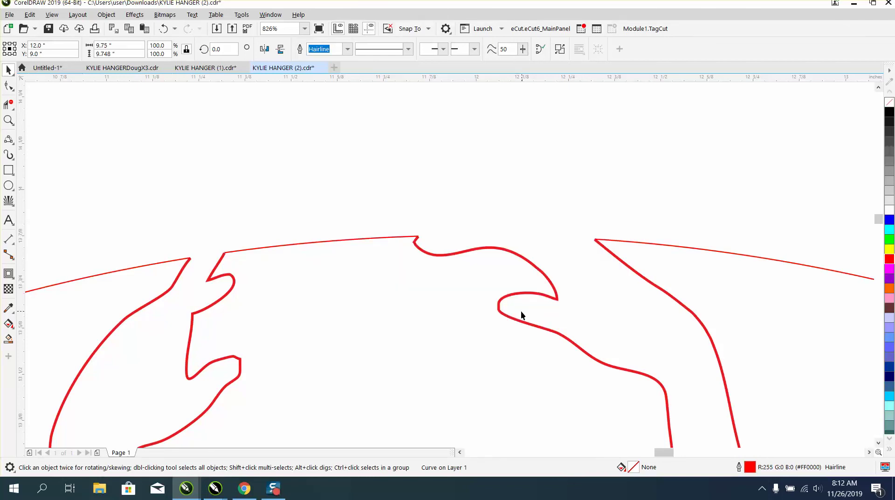
click(437, 255)
double_click(750, 471)
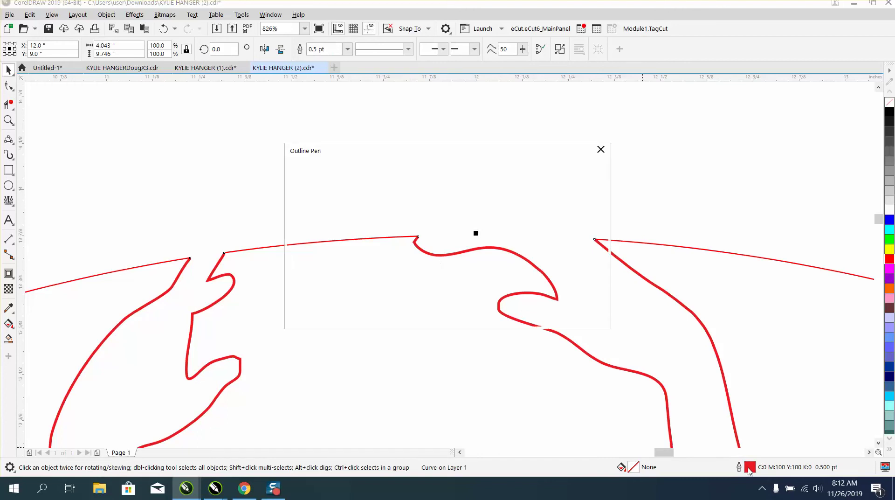
click(377, 202)
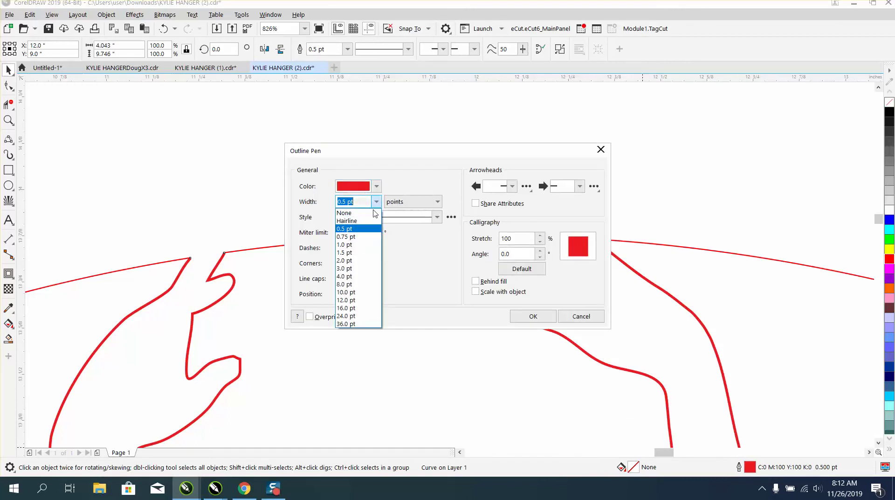
click(364, 213)
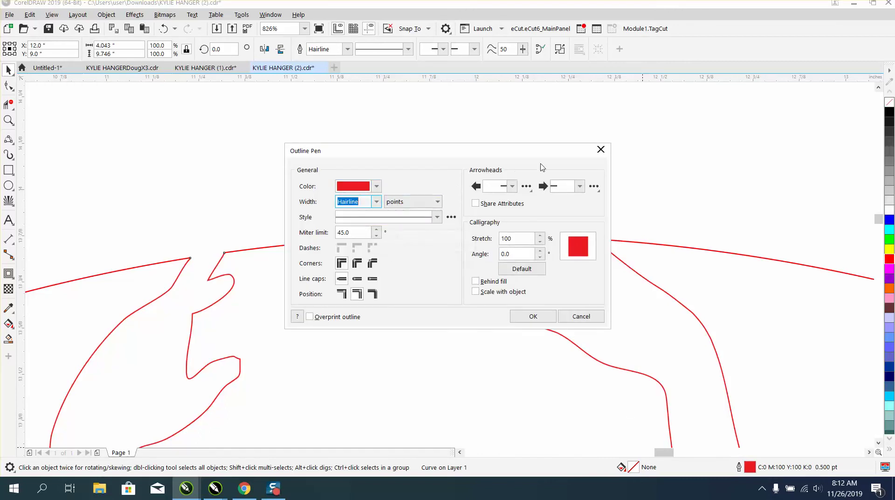
click(600, 150)
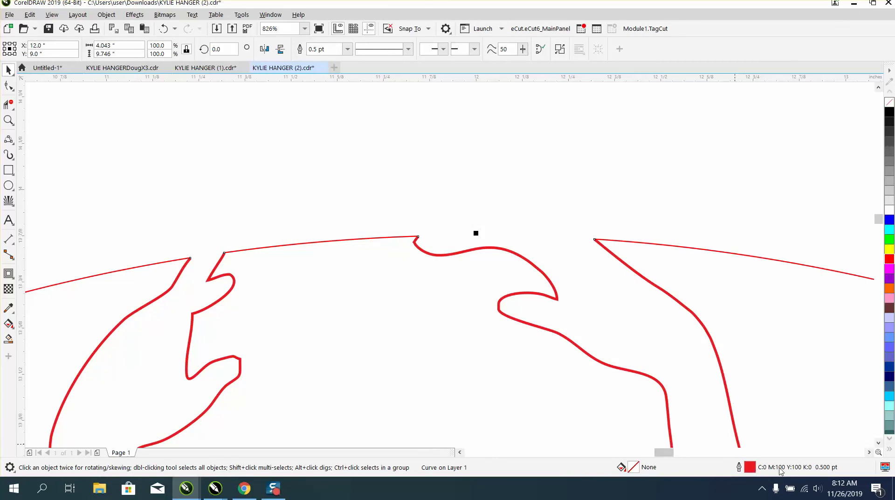
- Set the ballerina curve's outline width to Hairline
double_click(754, 467)
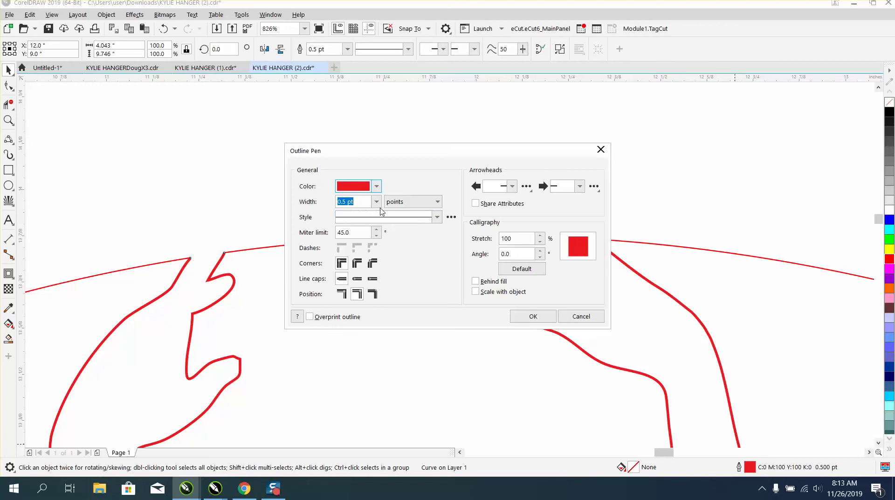
click(377, 203)
click(352, 213)
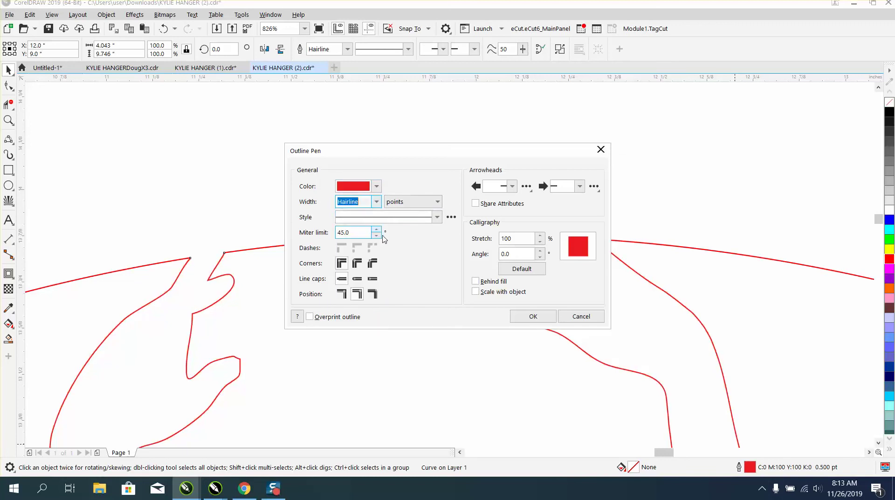
click(533, 316)
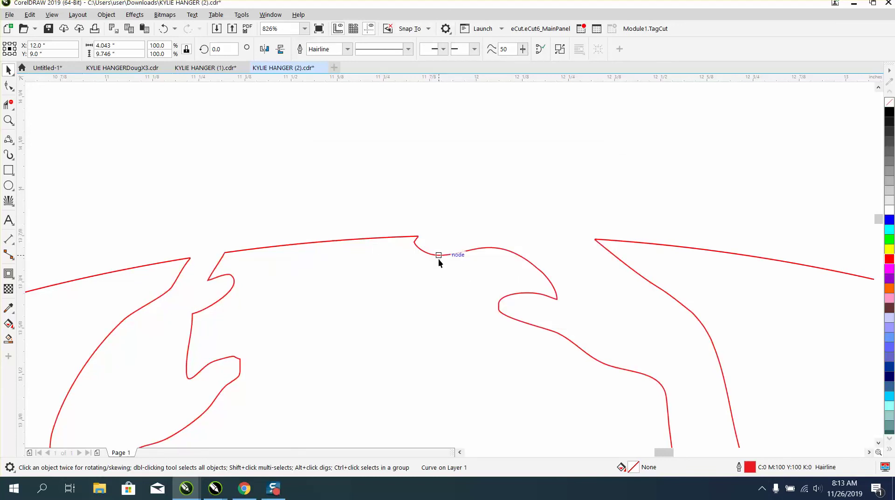
- Examine at high magnification the nodes and curve ends where the ballerina's hand on the left meets the inner circle
click(8, 85)
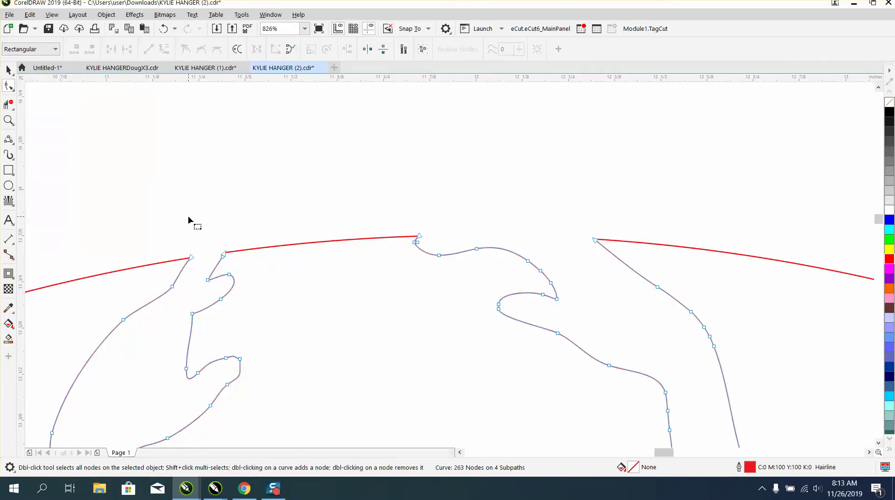
click(8, 121)
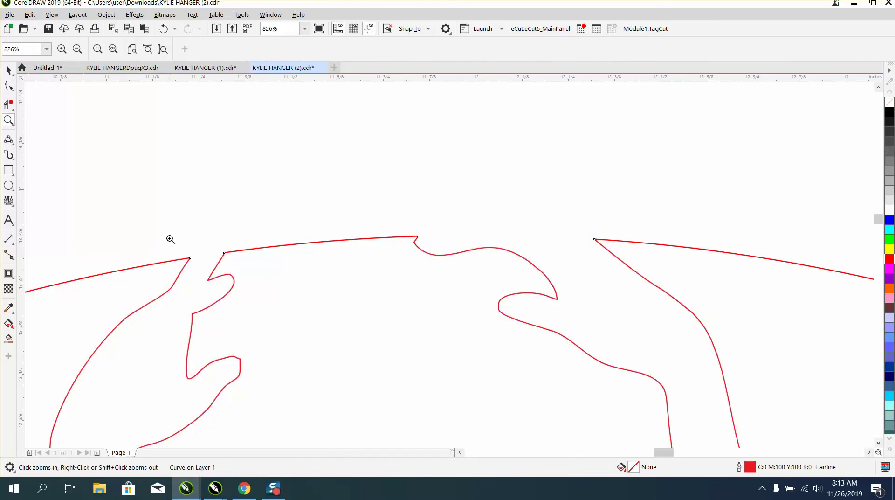
drag(170, 240, 274, 294)
drag(170, 165, 246, 208)
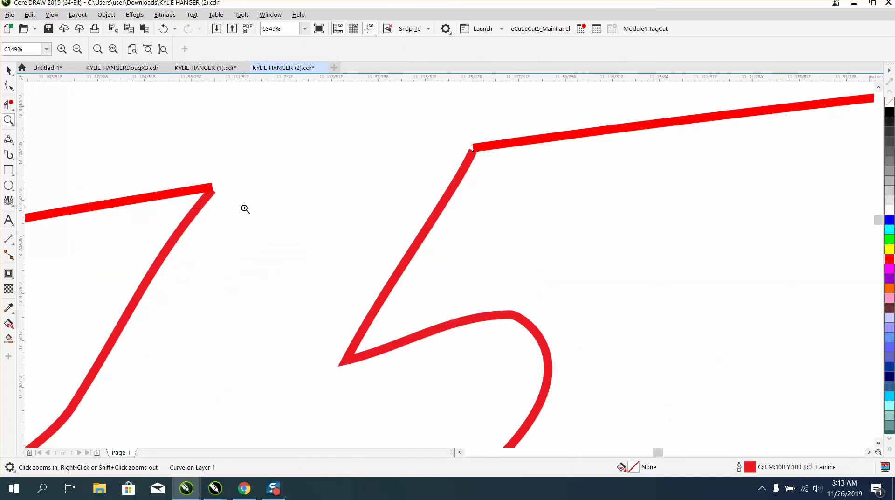
scroll(247, 208, down, 3)
right_click(247, 209)
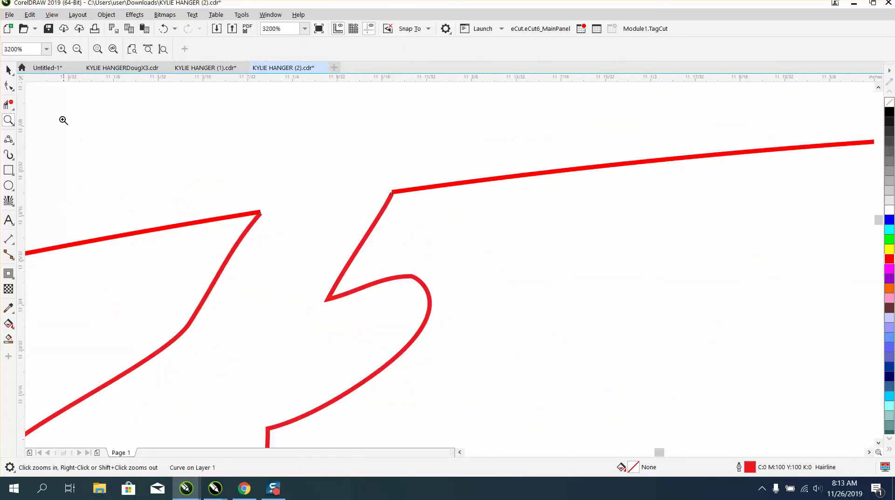
click(9, 70)
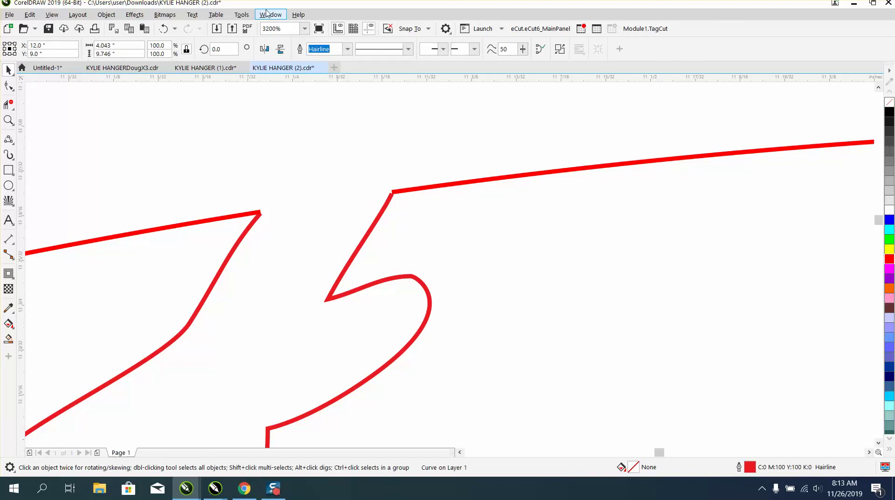
- Bring up the Join Curves settings for the ballerina curve
click(269, 16)
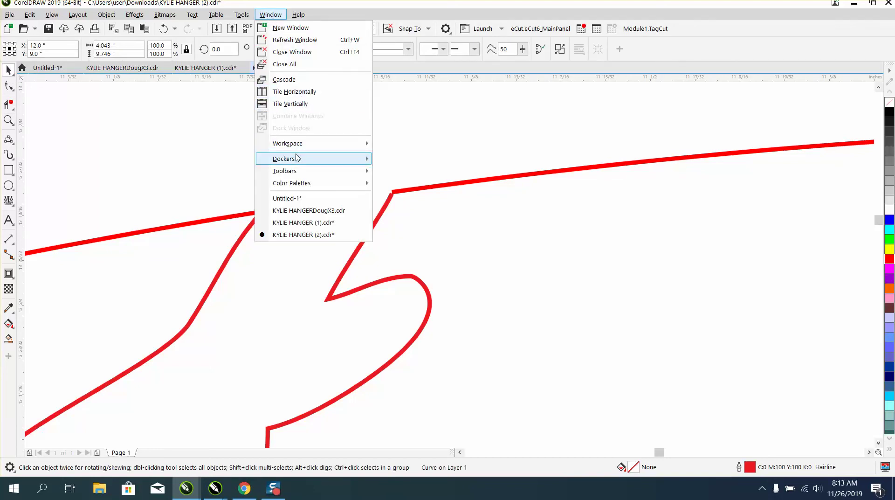
mouse_move(297, 161)
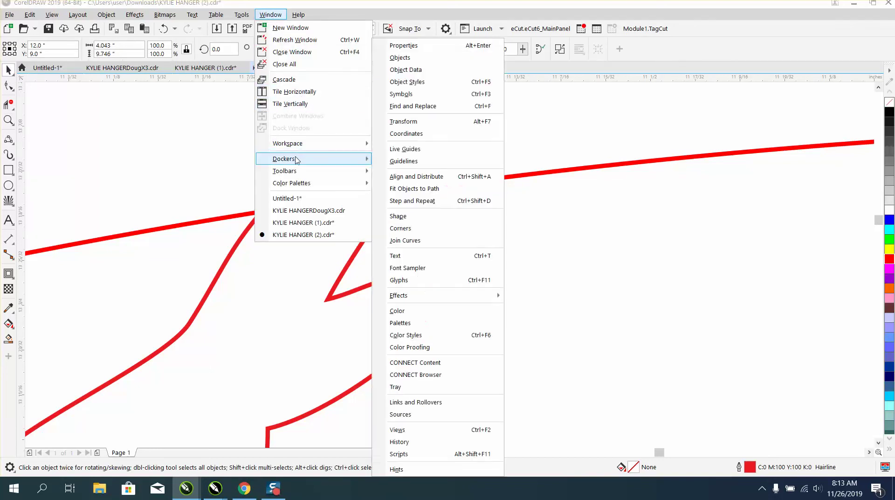
click(415, 240)
click(769, 129)
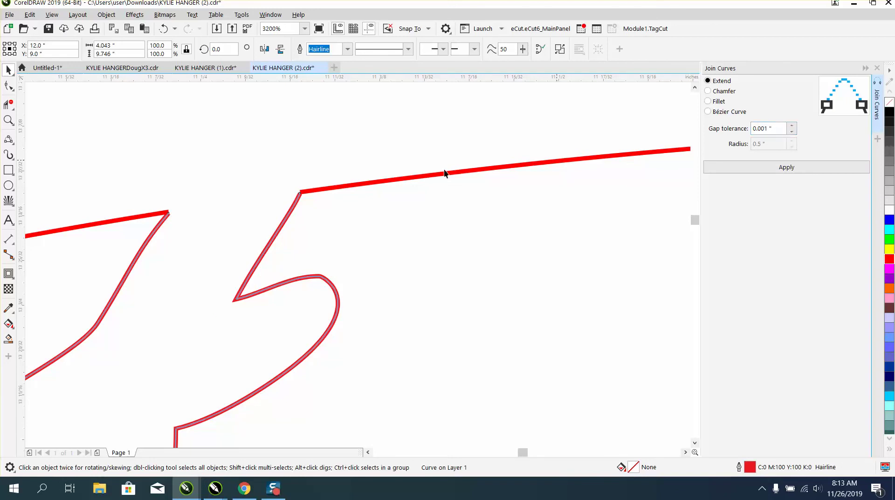
- Join the end nodes of the ballerina and inner circle at the left hand, using Extend with a 0.001 in gap tolerance
click(13, 90)
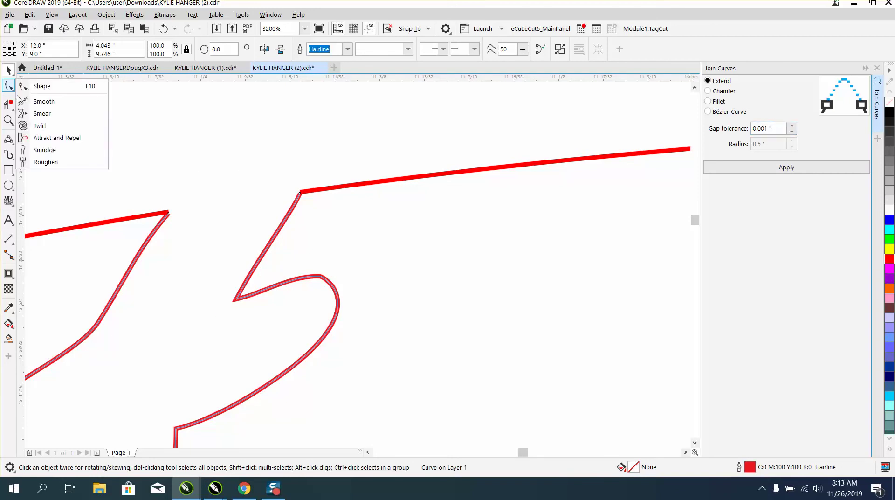
click(52, 103)
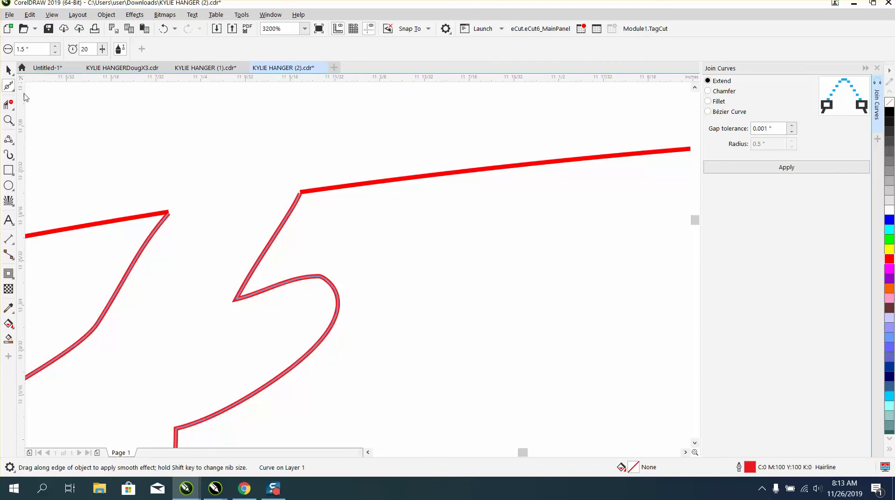
click(13, 87)
click(40, 87)
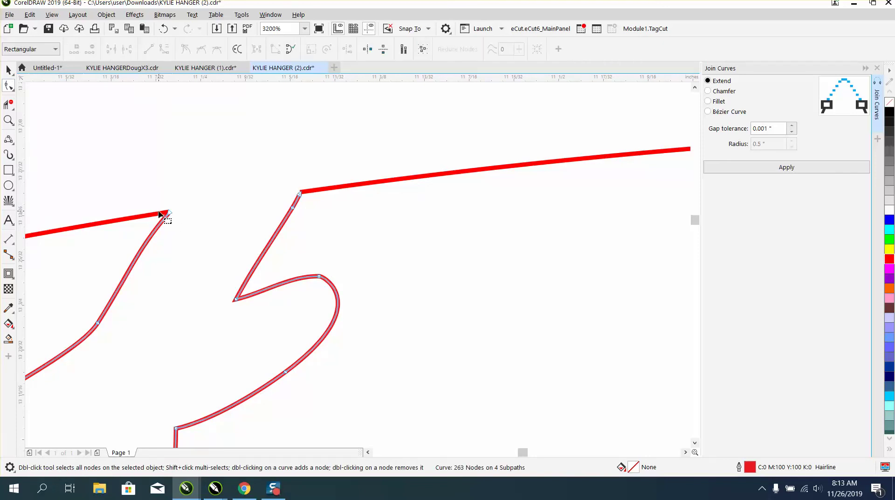
key(ctrl+z)
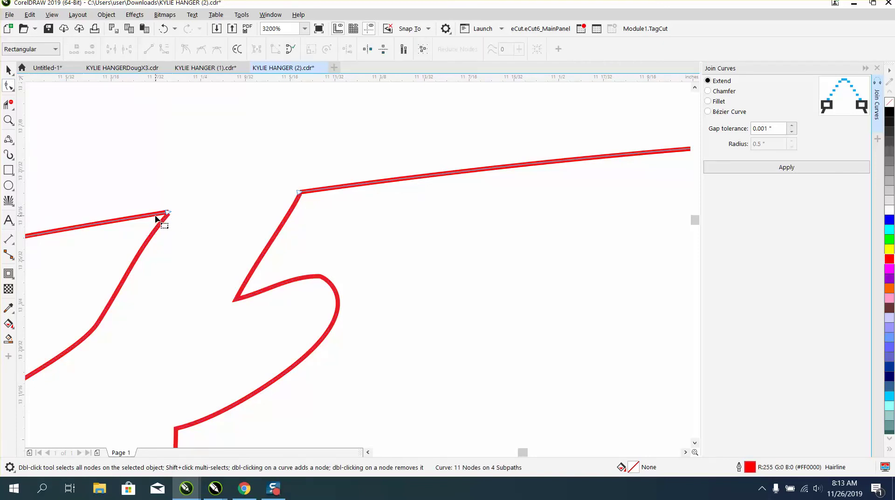
drag(114, 180, 176, 235)
click(170, 177)
click(164, 217)
shift+click(158, 231)
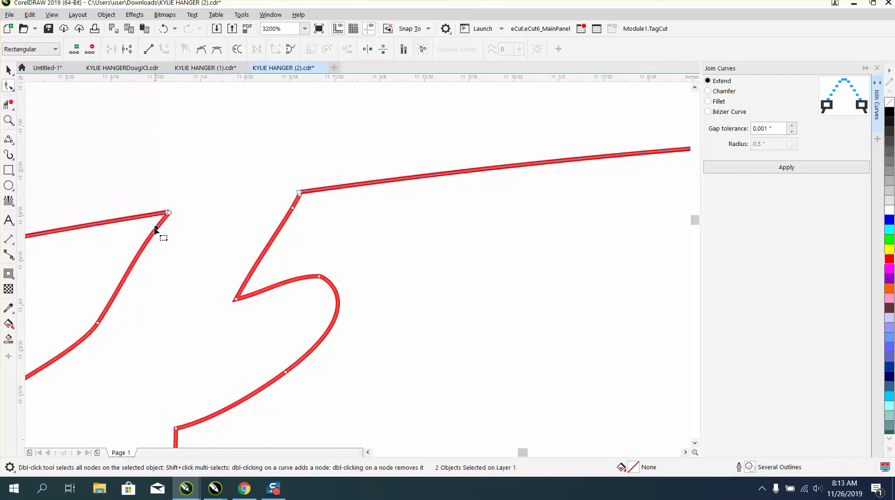
drag(137, 170, 349, 241)
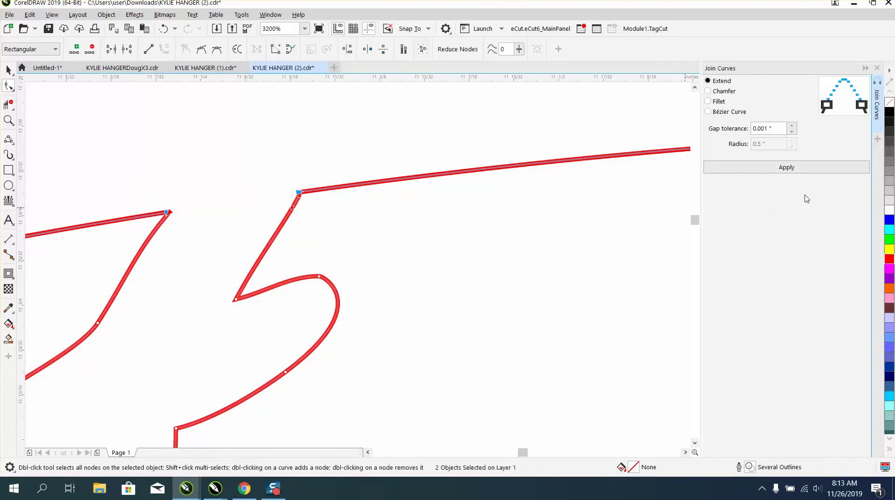
click(801, 169)
- Join the end nodes of the ballerina's hand on the right to the inner circle, using Extend with a 0.001 in gap tolerance
scroll(256, 203, down, 1)
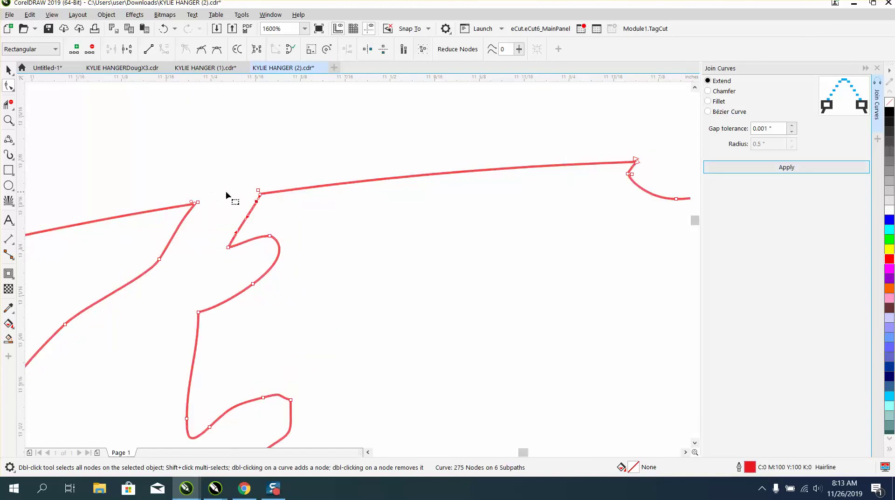
scroll(364, 198, down, 1)
scroll(432, 203, down, 1)
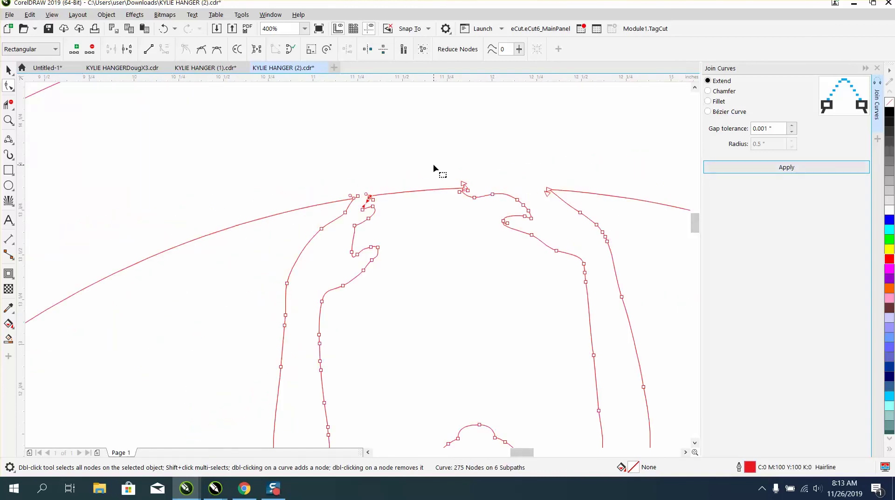
drag(434, 165, 564, 208)
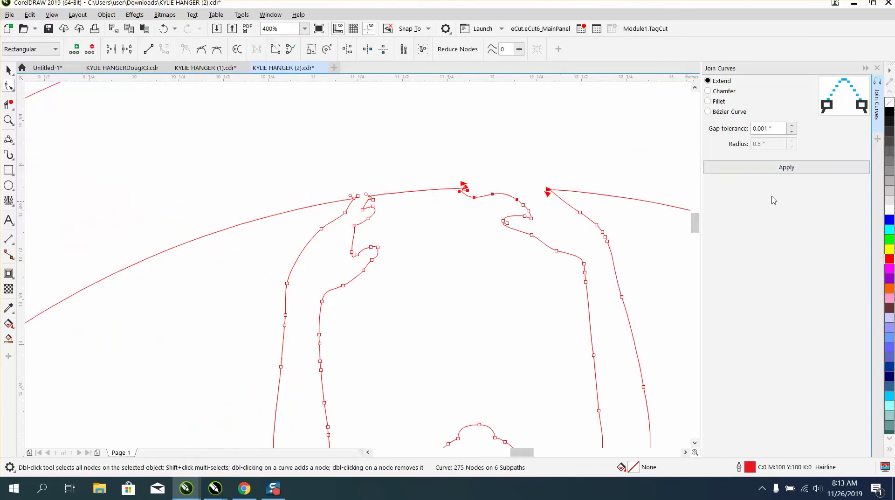
click(787, 168)
scroll(325, 169, down, 1)
scroll(327, 174, down, 3)
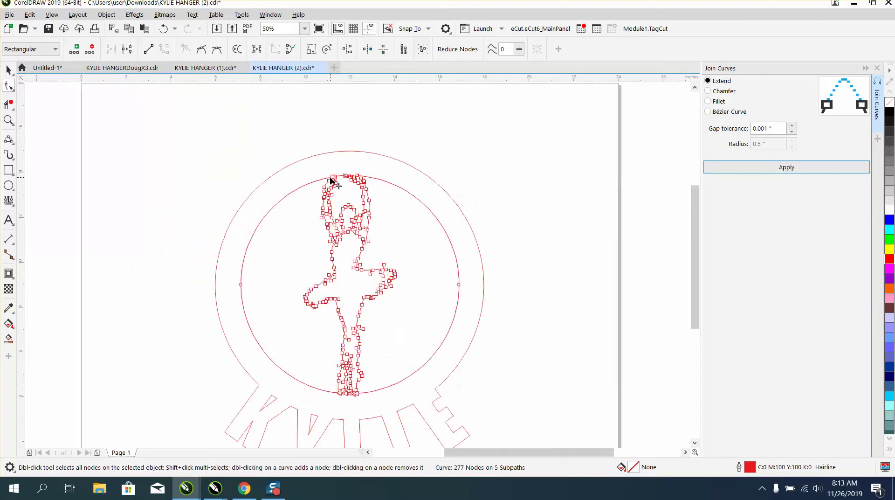
scroll(222, 209, down, 1)
- Draw a rectangle about 16.4 by 15.6 in around the design and Smart Fill the ring region in black with a 0.5 pt outline
click(9, 70)
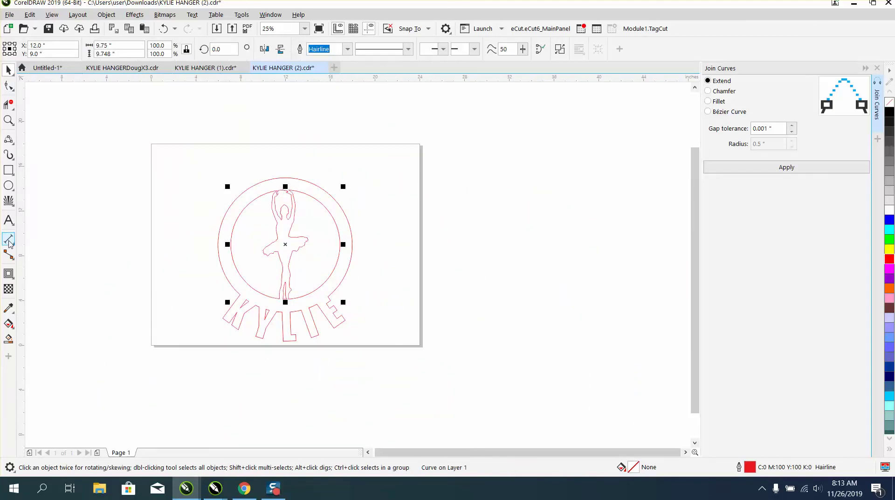
click(8, 171)
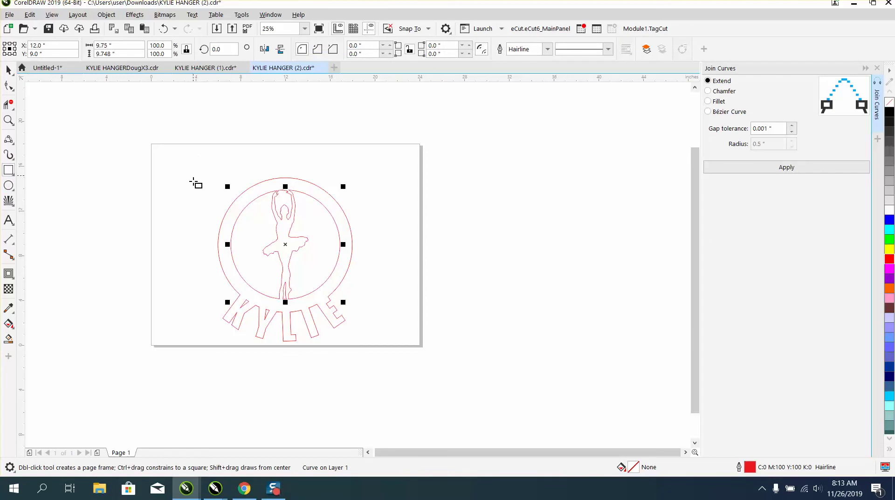
drag(193, 175, 377, 350)
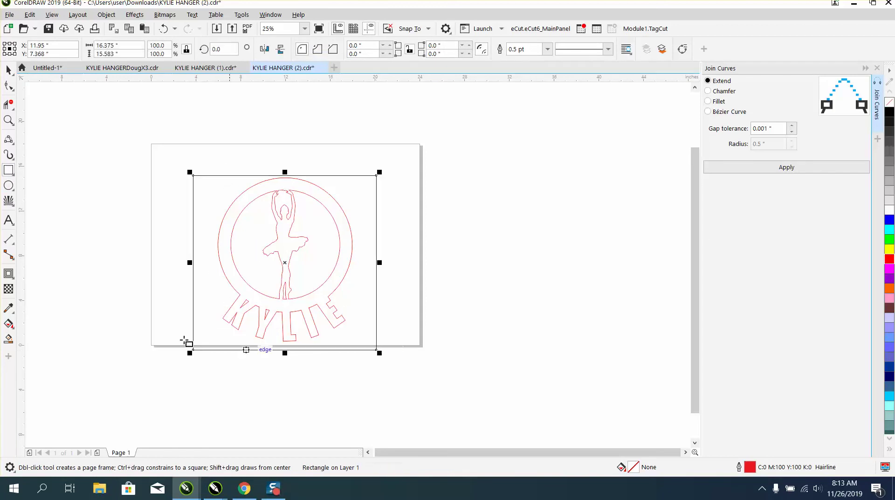
click(8, 339)
click(242, 283)
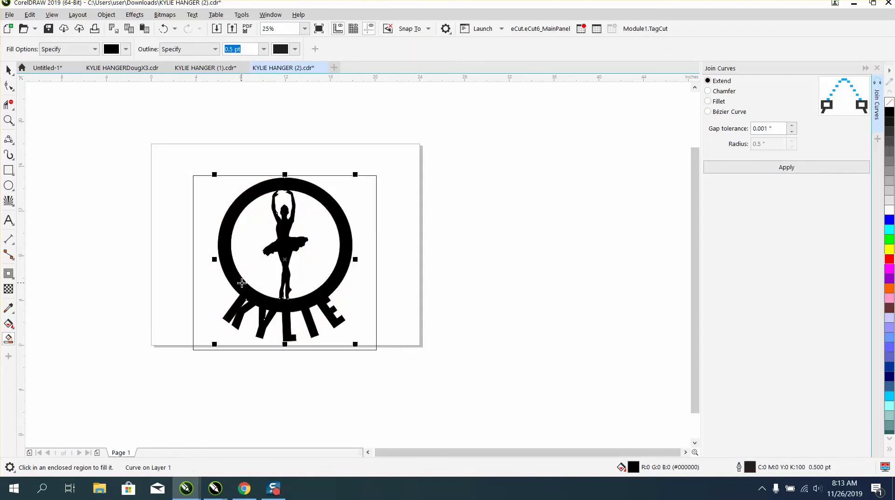
- Move the black filled hanger shape off the page to its right and delete the original outlines and surrounding rectangle
click(8, 70)
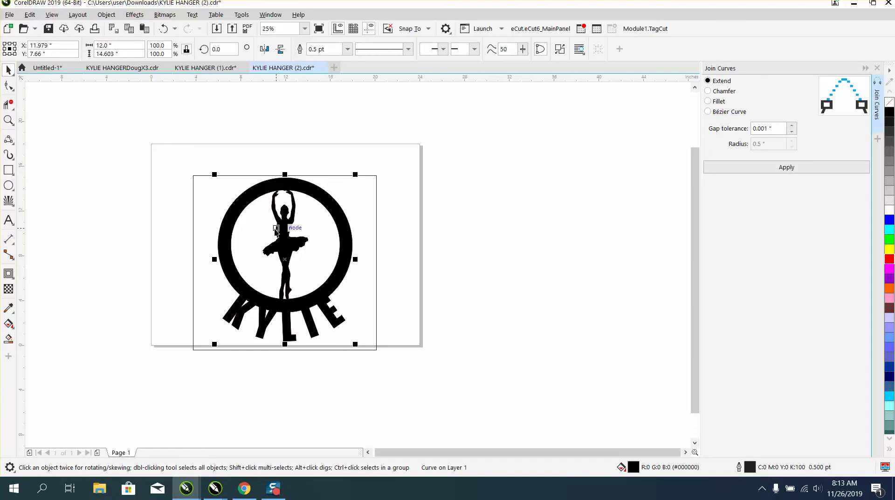
drag(285, 265, 500, 267)
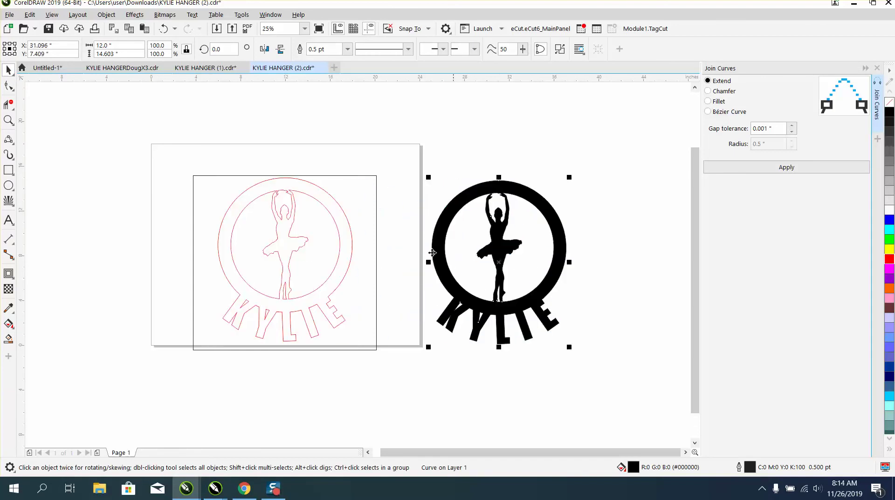
drag(172, 143, 396, 373)
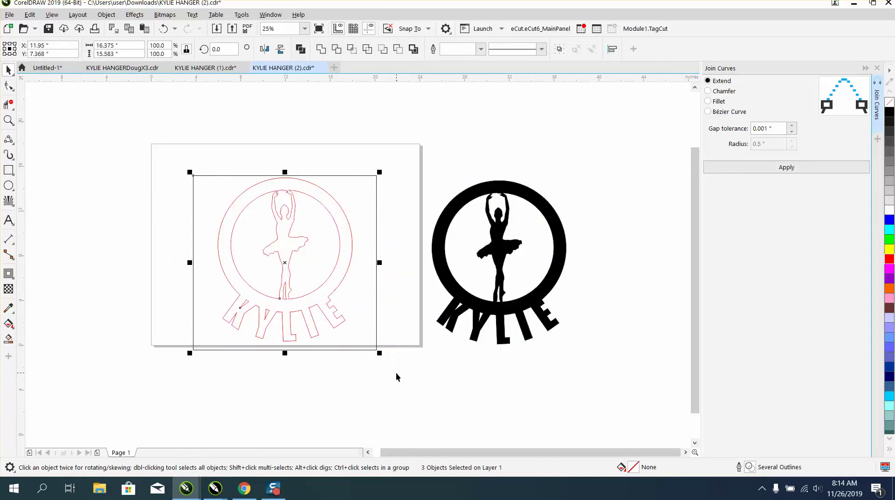
key(Delete)
- Remove the hanger shape's fill and give it a red outline with Hairline width
click(516, 312)
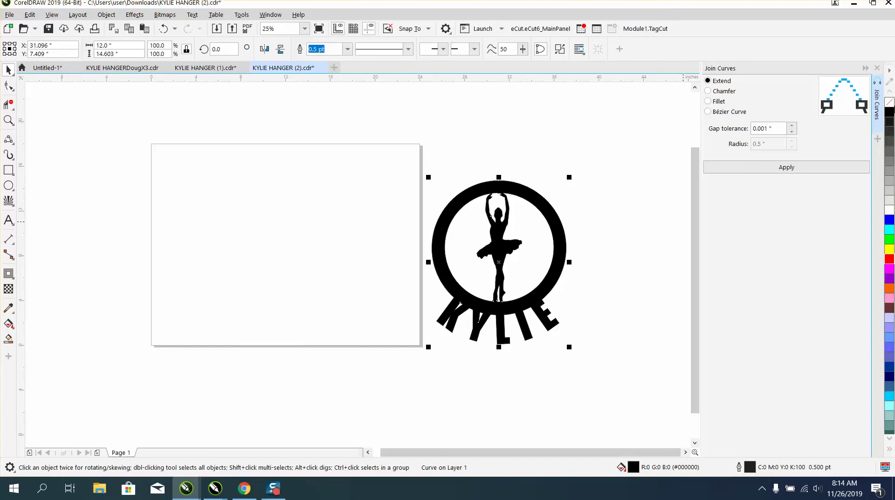
click(890, 102)
right_click(890, 258)
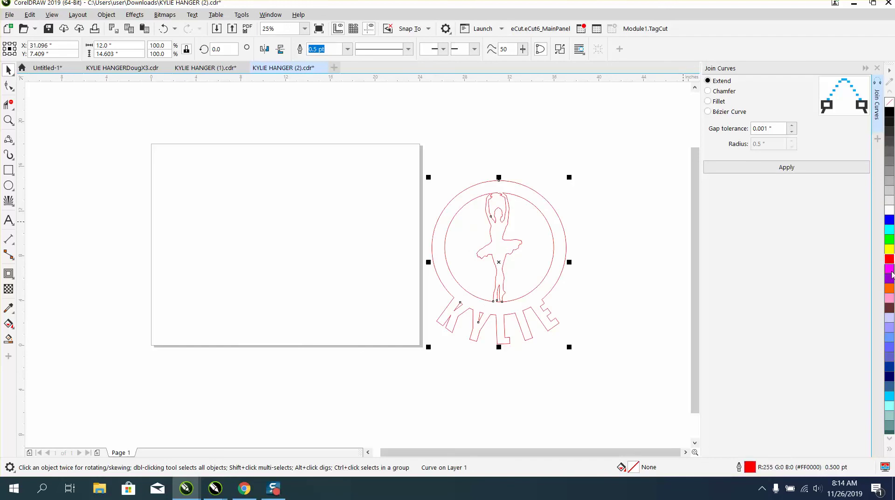
double_click(750, 467)
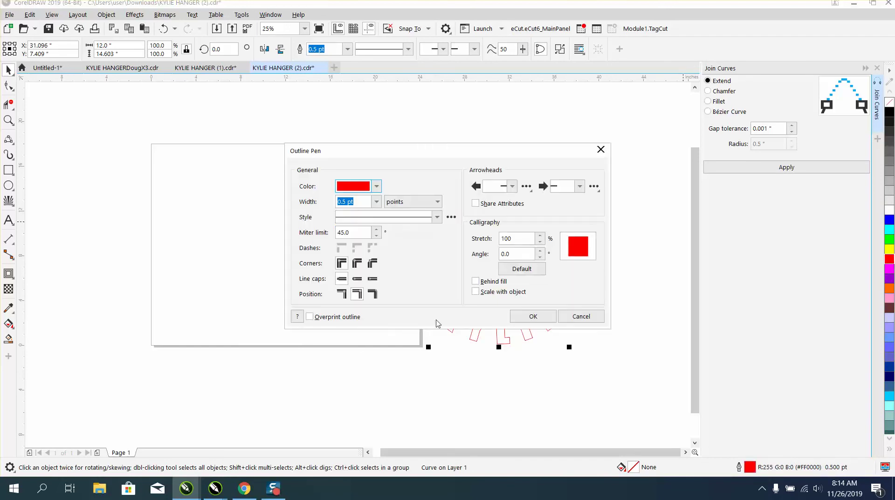
click(377, 204)
click(349, 210)
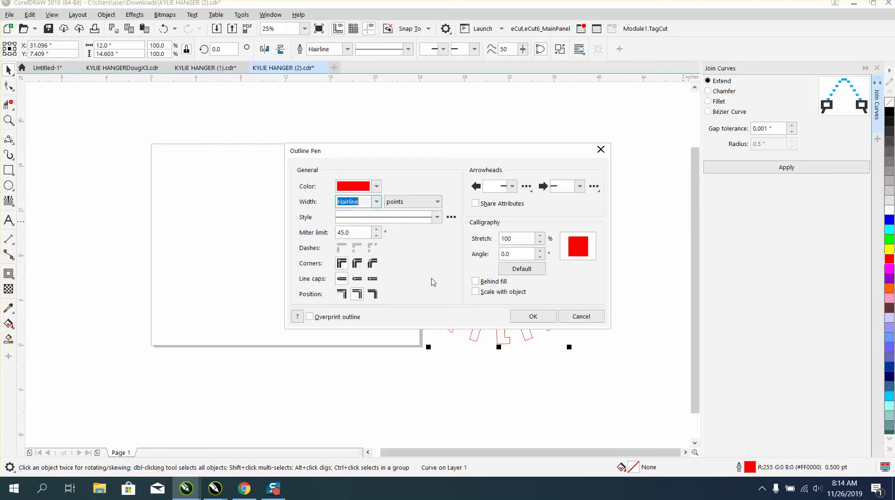
click(527, 315)
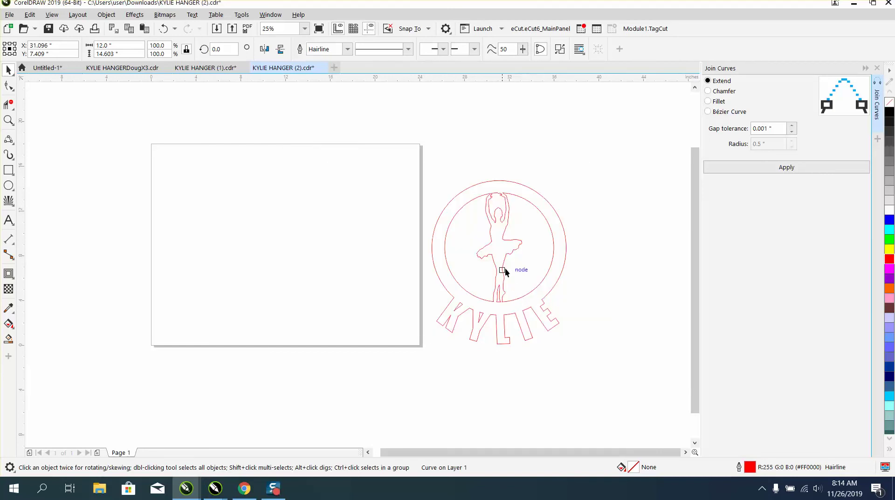
- Move the single-curve hanger outline onto the left half of the page and inspect its feet and name lettering
key(F10)
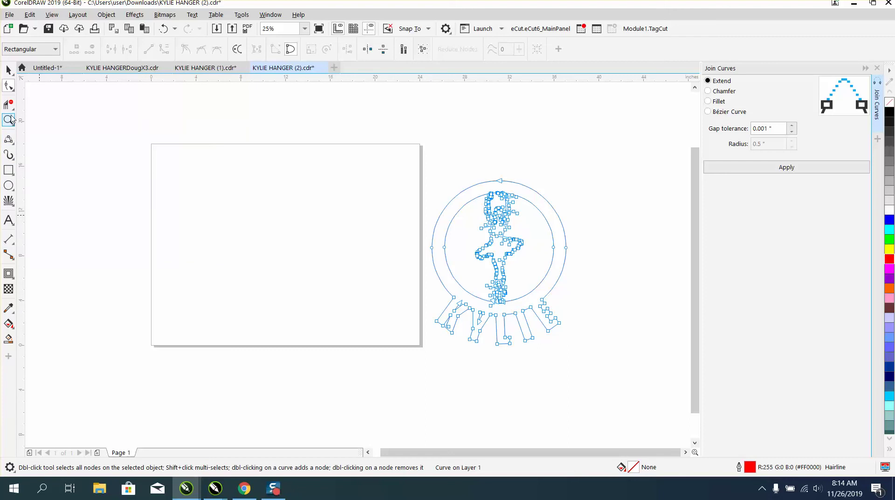
click(8, 70)
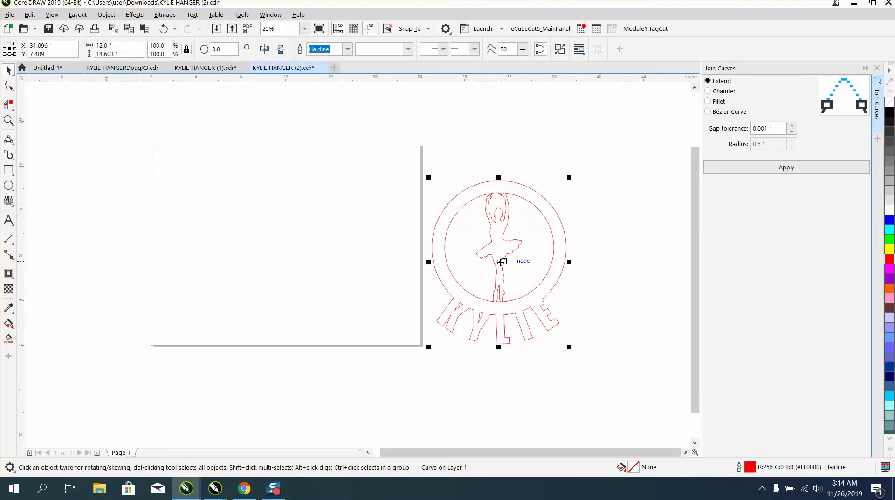
drag(499, 261, 240, 239)
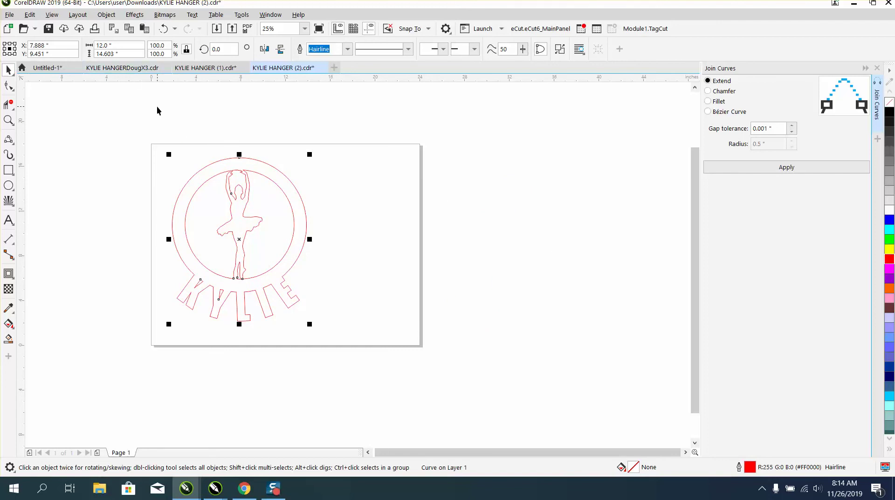
click(8, 121)
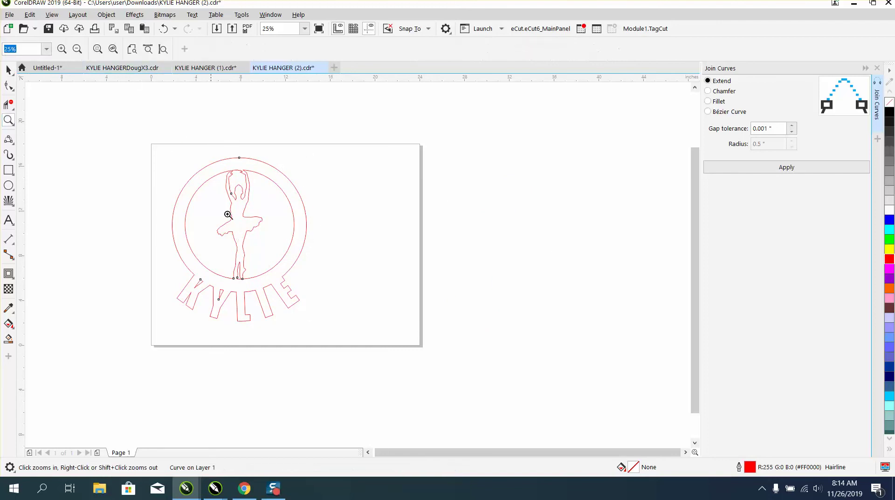
drag(194, 262, 312, 310)
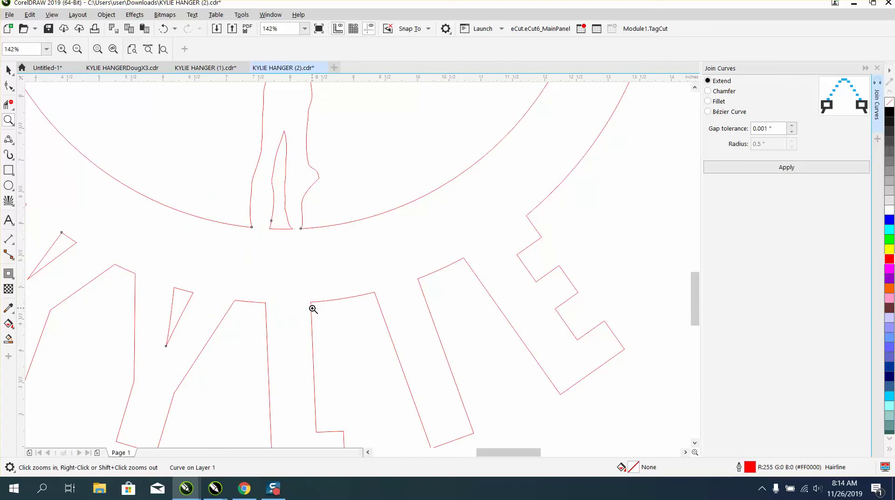
right_click(313, 309)
right_click(313, 310)
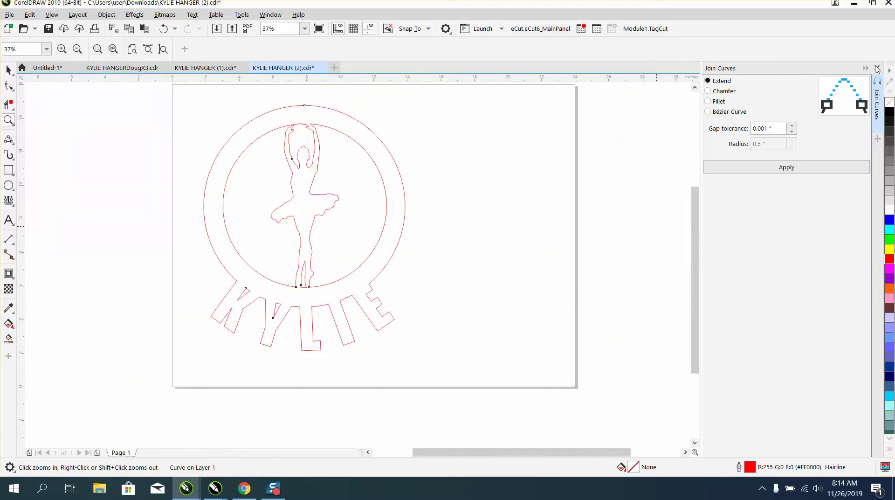